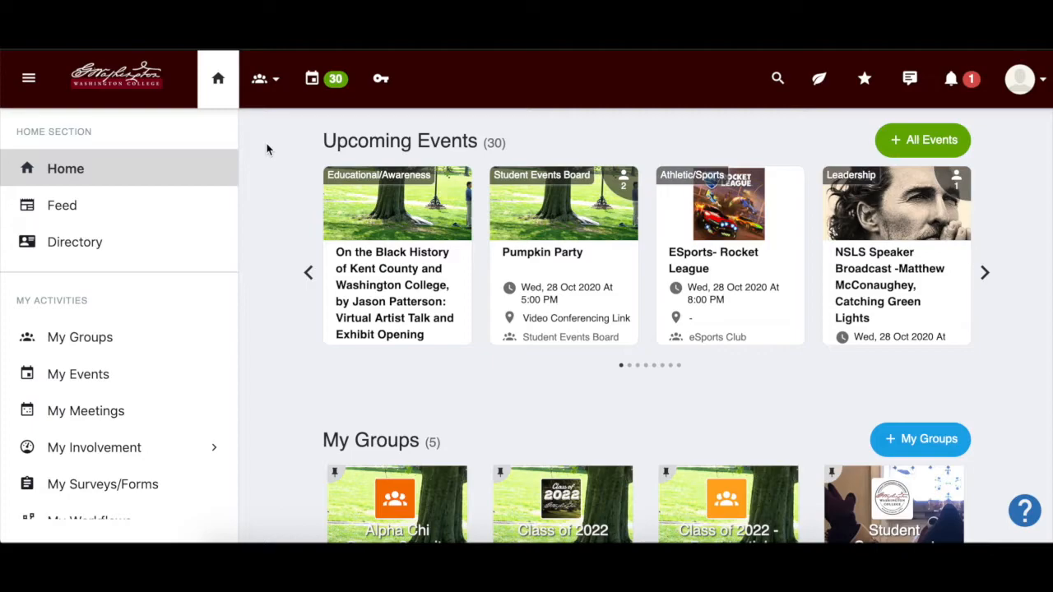
scroll(266, 149, down, 1)
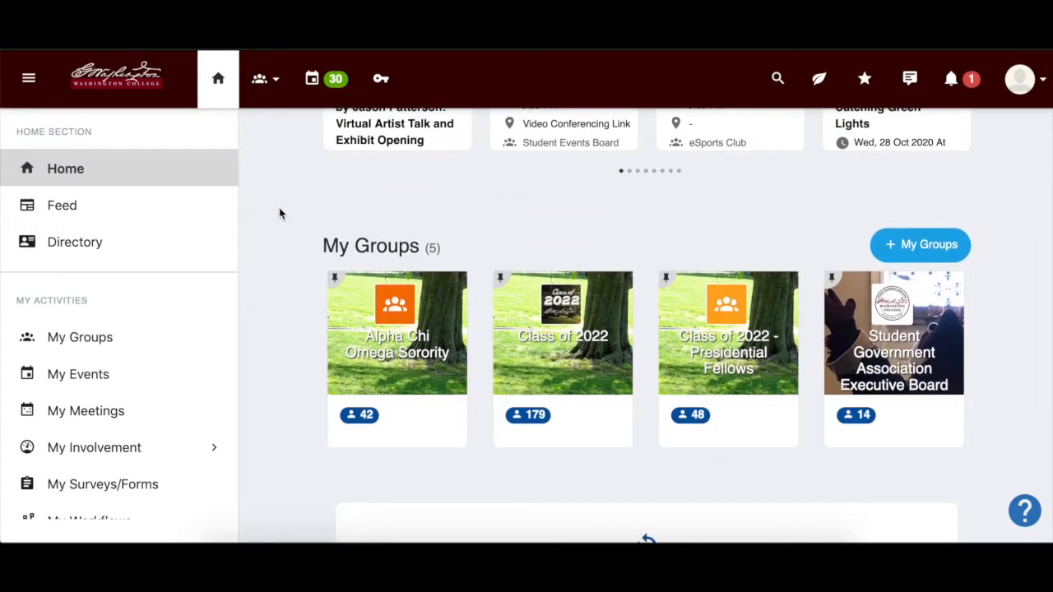
Open the Student Government Association Executive Board group and create a new election among its surveys and forms
click(876, 366)
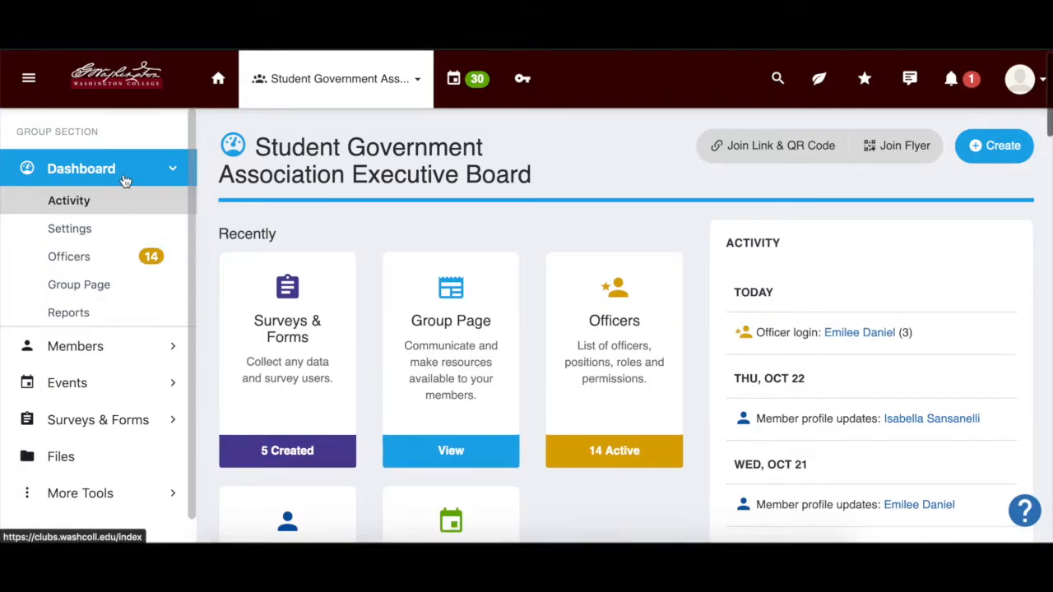
click(111, 420)
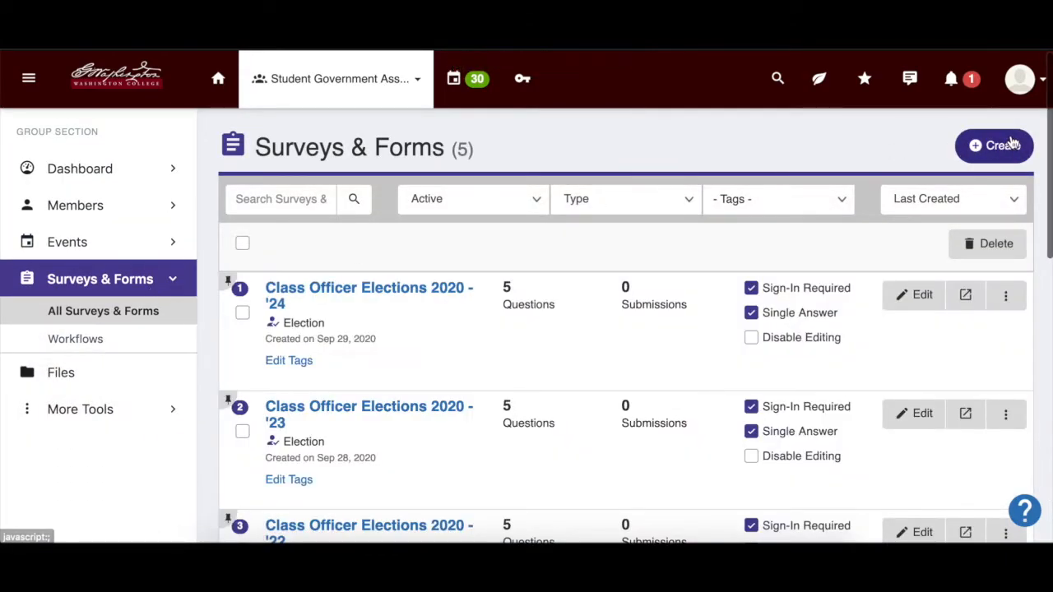
click(985, 148)
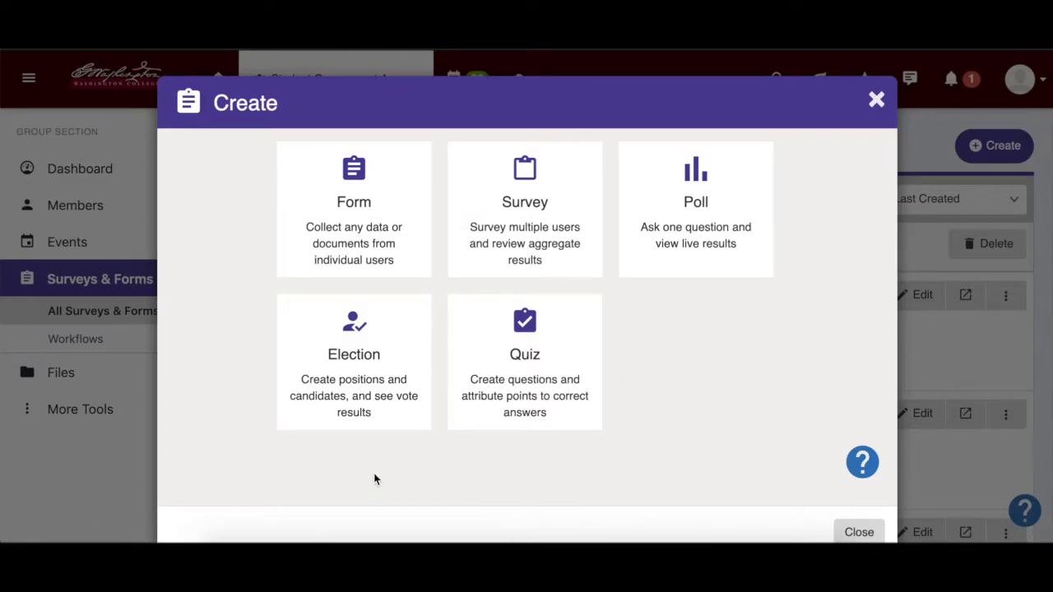
click(357, 398)
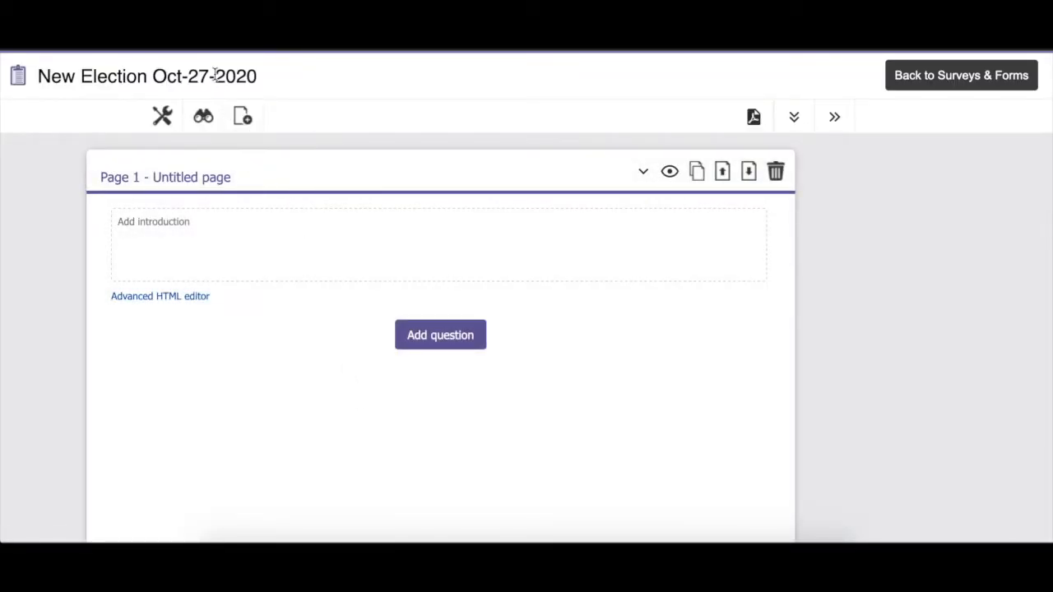
Rename the new election as "Fall 2020 Officer Elections"
drag(258, 74, 38, 74)
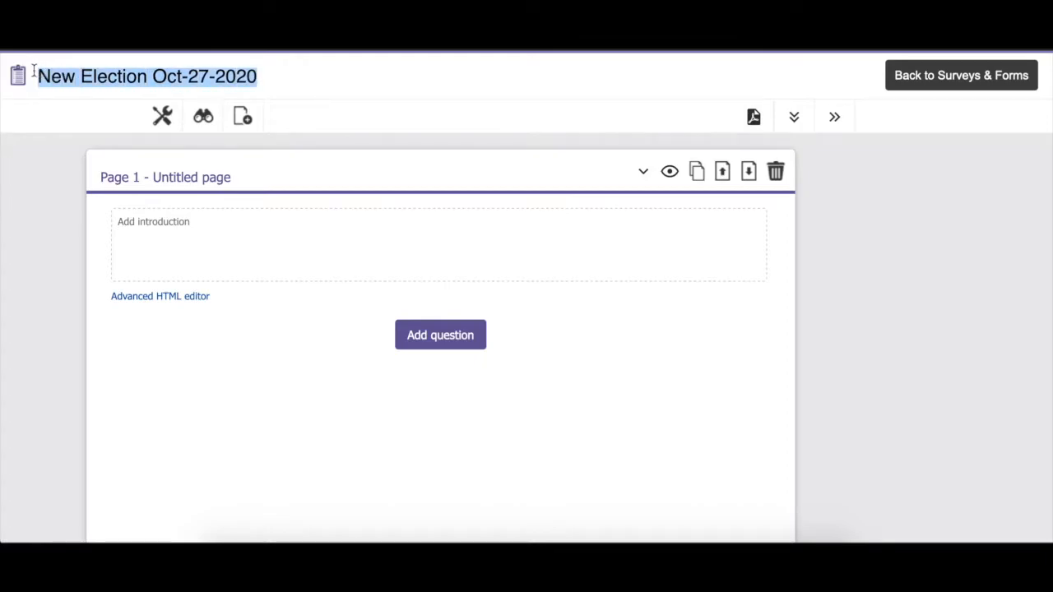
text(Fall 2020)
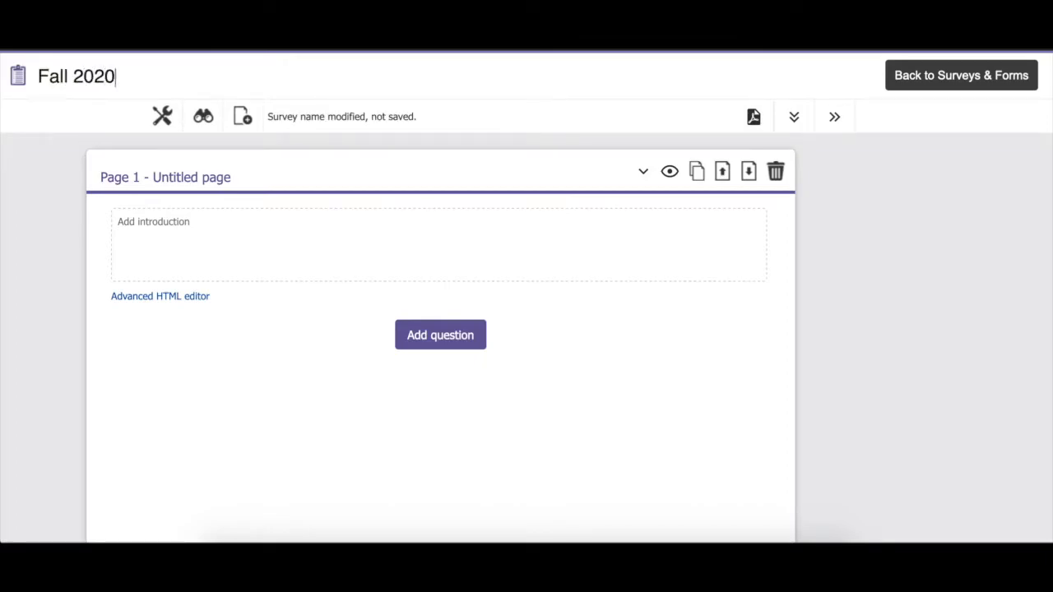
text( Officer El)
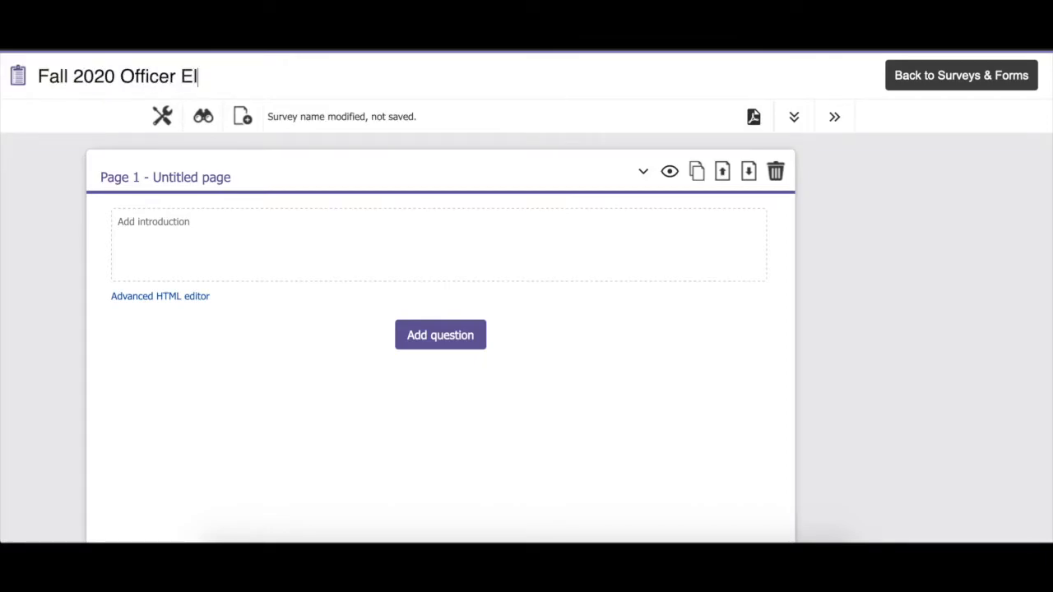
text(ections)
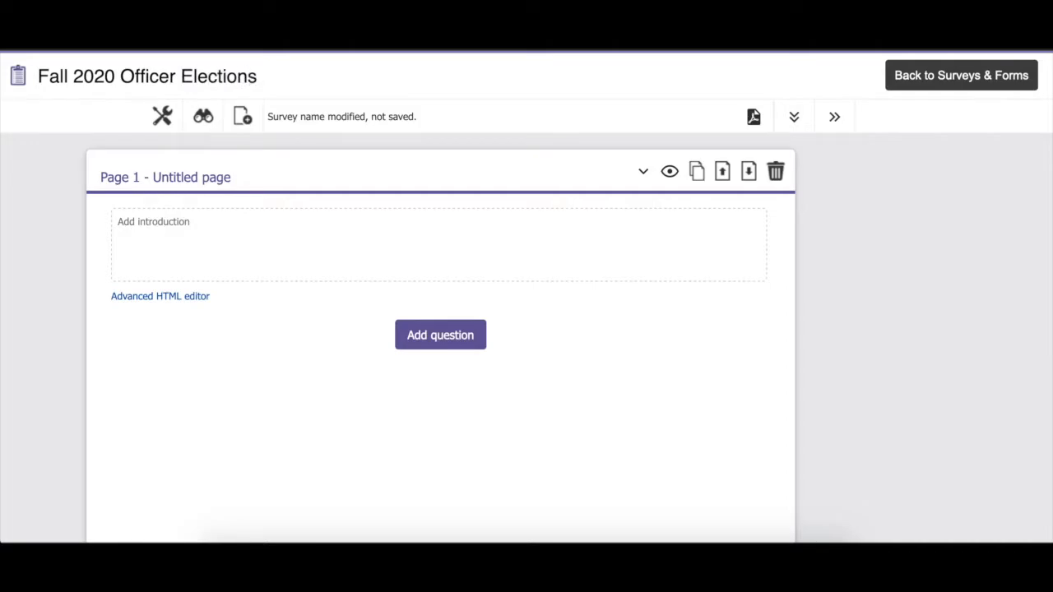
Title page 1 "Elections!" and enter "Vote!" as its introduction
click(198, 179)
text(Elections!)
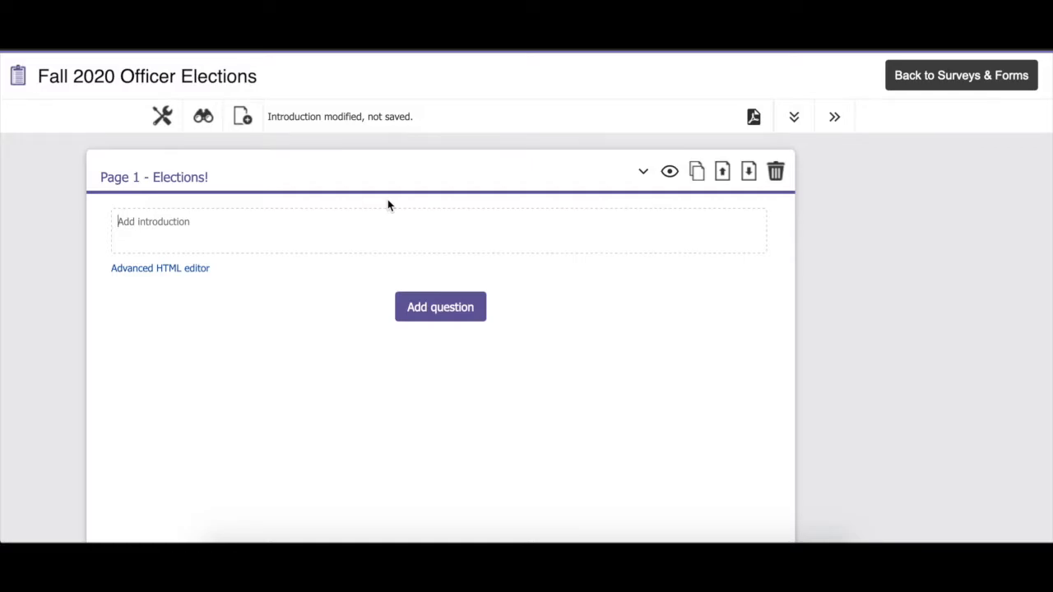
text(Vote!)
Add a single-choice question to the page with the text "Vote for president!"
click(458, 304)
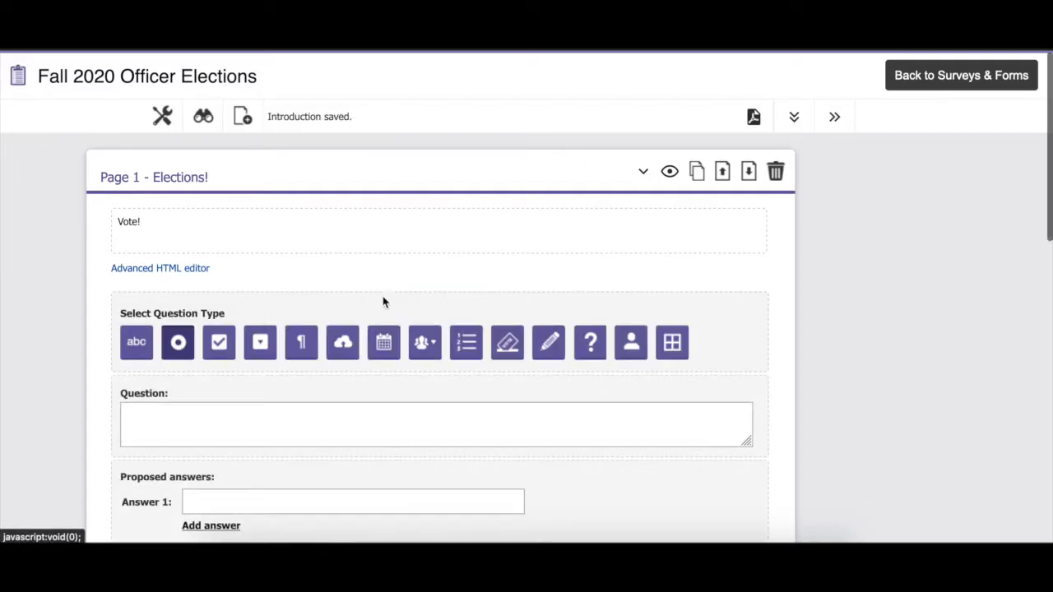
scroll(383, 301, down, 2)
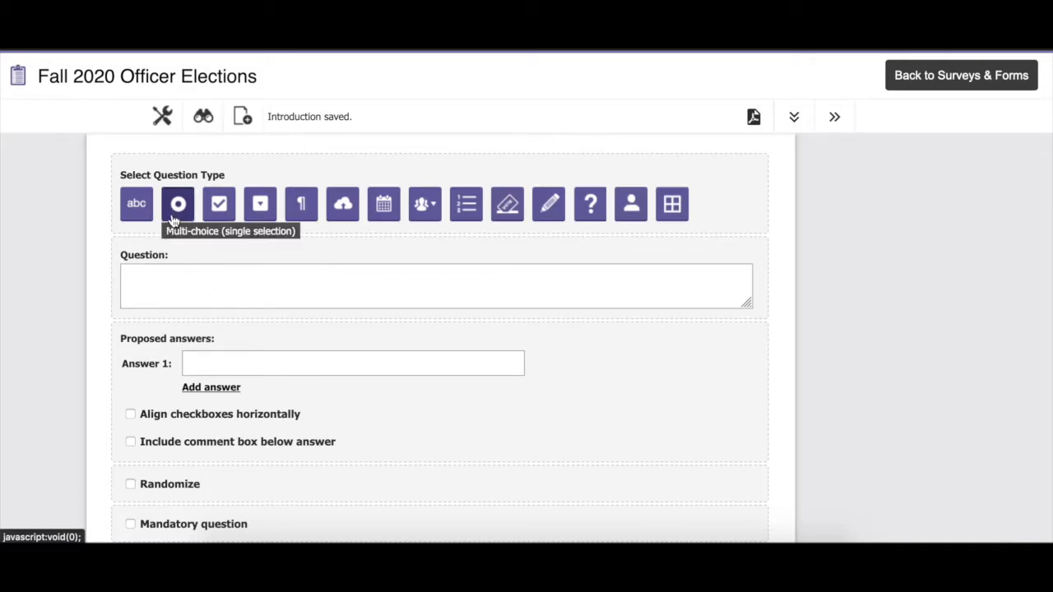
click(165, 283)
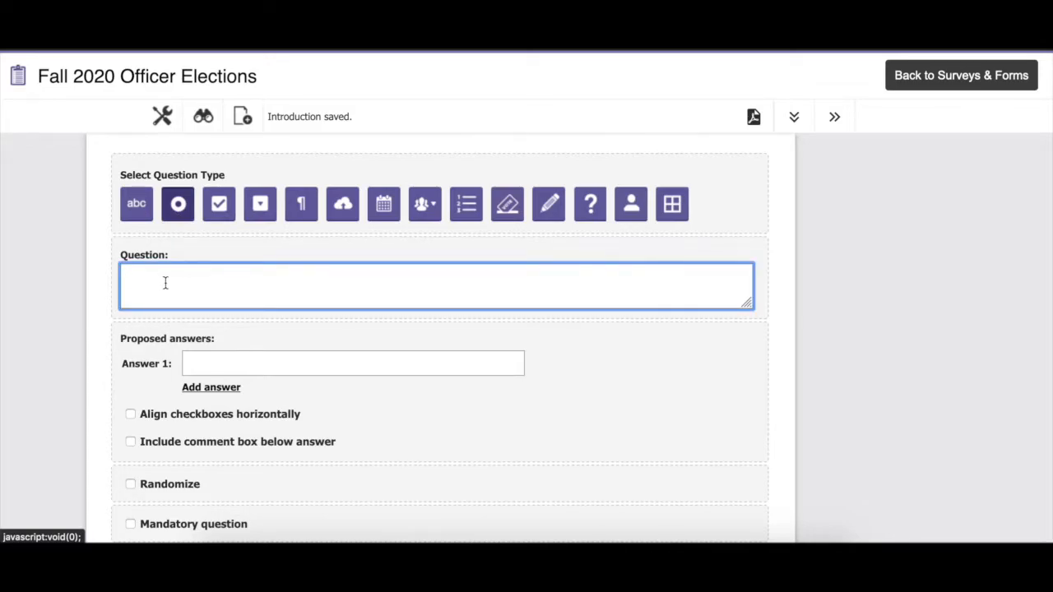
text(Vote for)
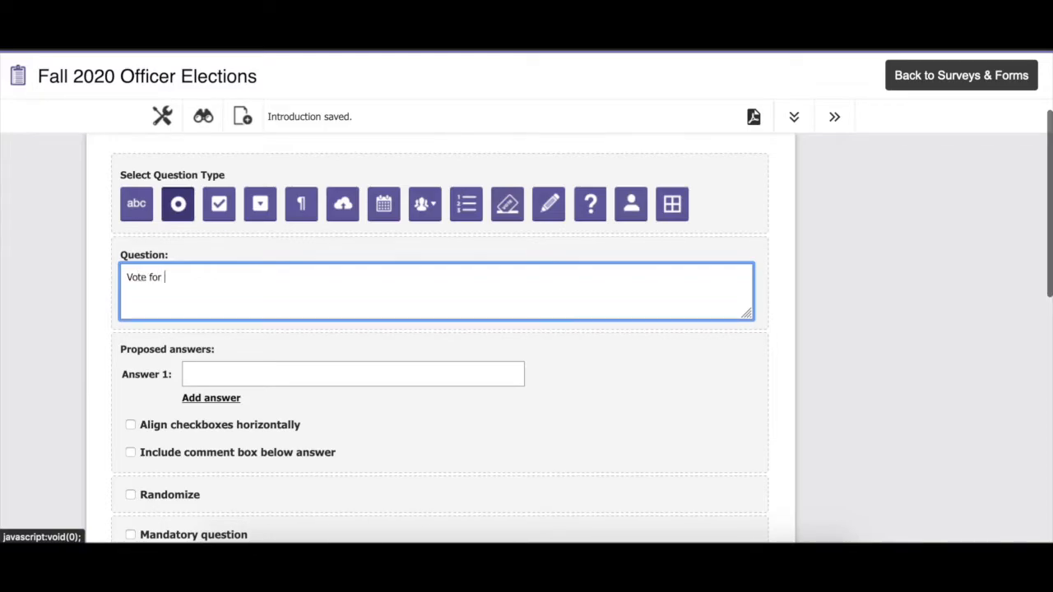
text( president!)
Enter the two candidates' full names as Answer 1 and Answer 2 of the president question
click(234, 371)
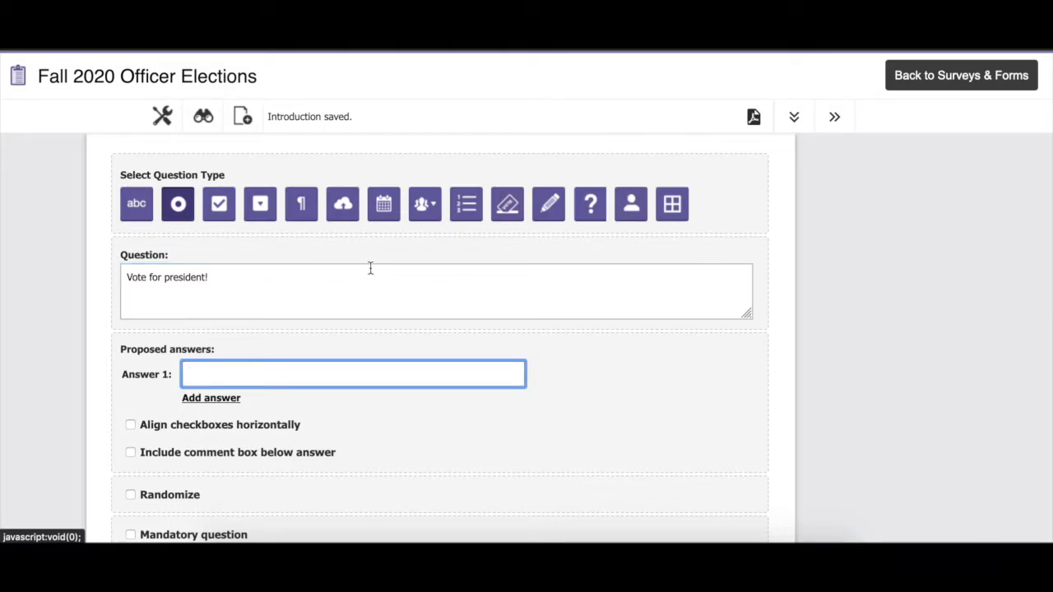
text(Jane Doe)
click(219, 400)
click(234, 408)
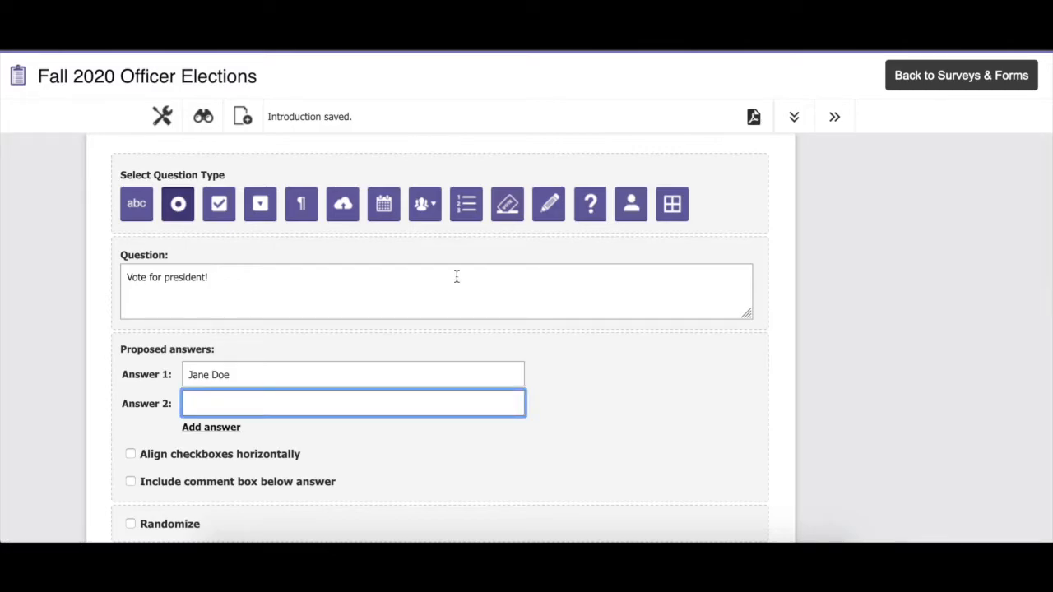
text(John William)
Make the president question mandatory and save its changes
scroll(346, 312, down, 3)
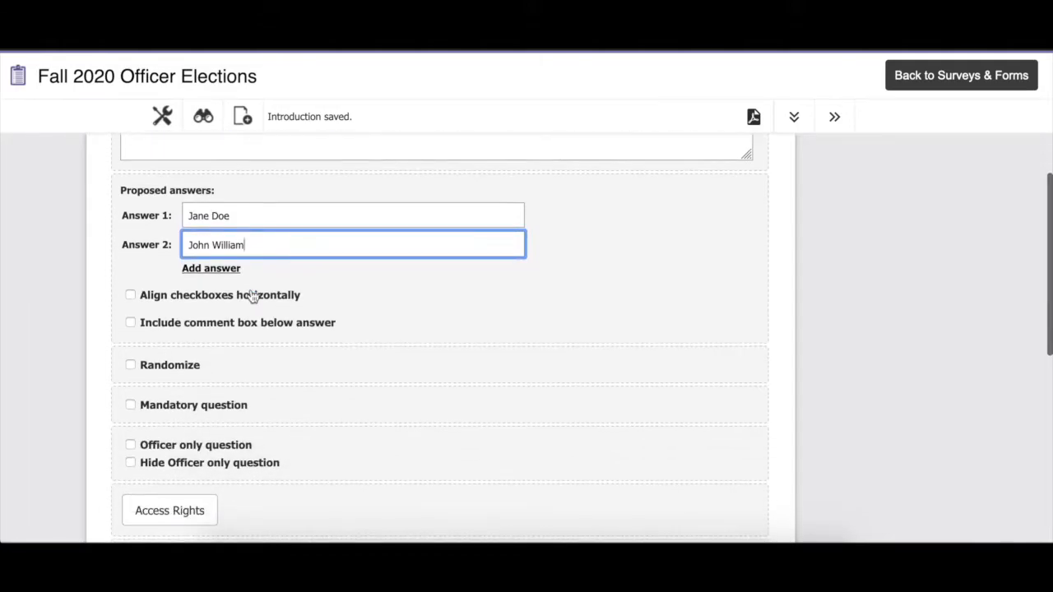
click(130, 405)
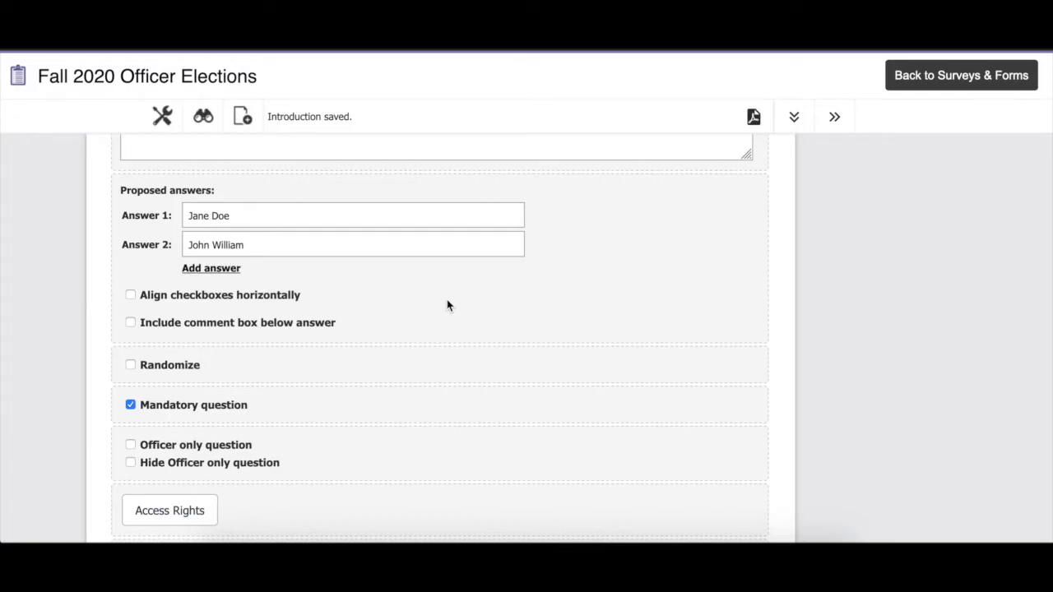
scroll(447, 303, down, 3)
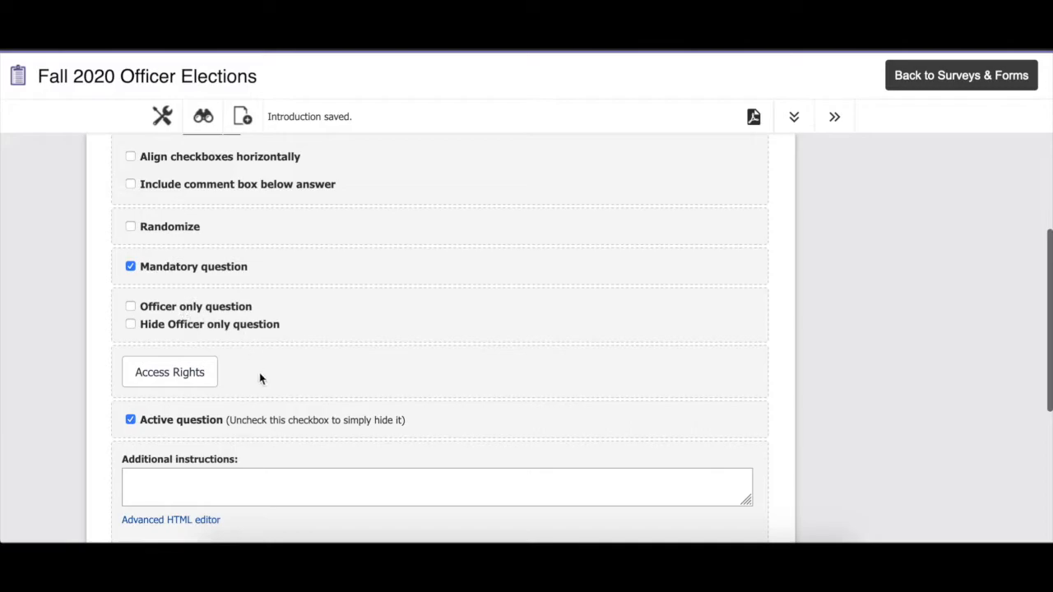
scroll(260, 378, down, 5)
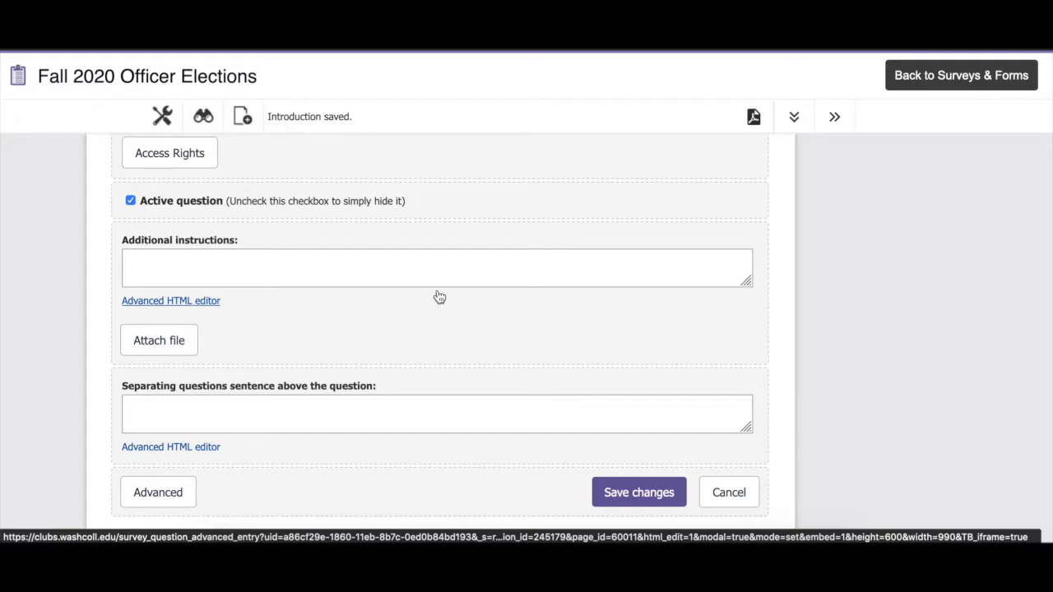
scroll(461, 301, down, 2)
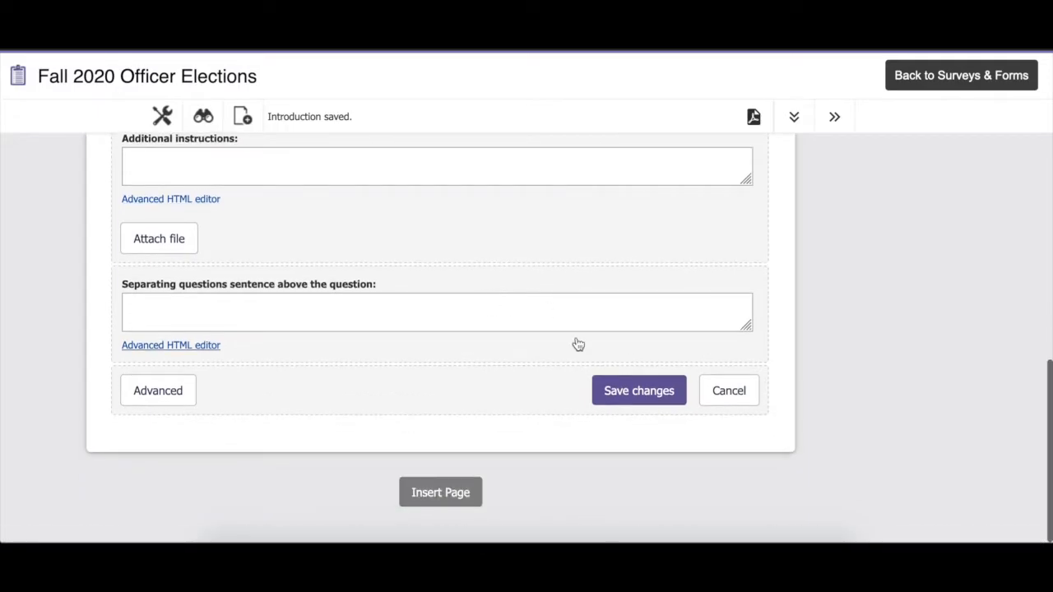
click(639, 392)
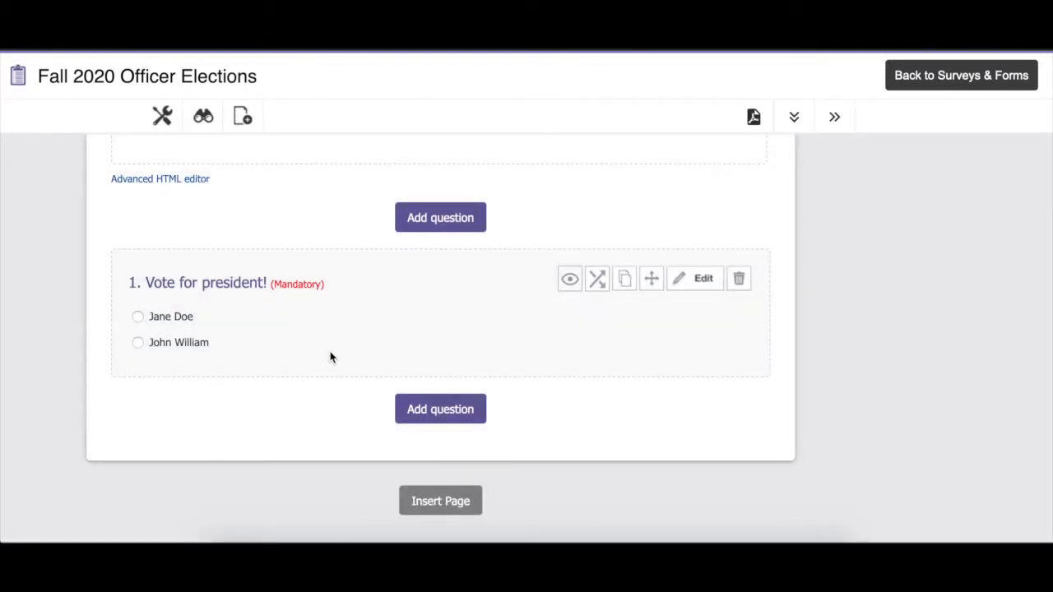
click(461, 411)
scroll(250, 411, down, 3)
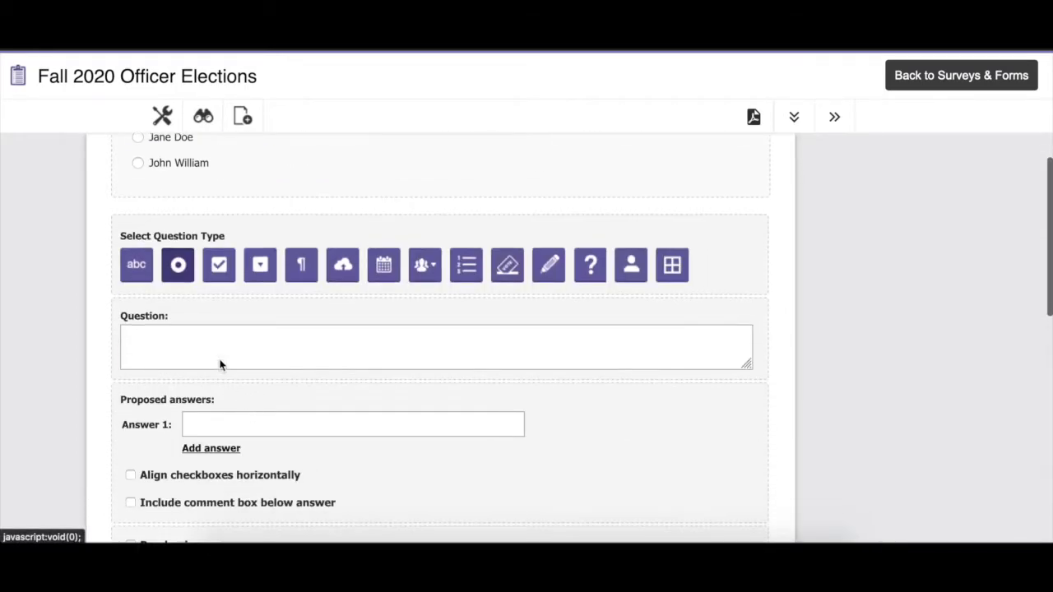
scroll(307, 453, down, 10)
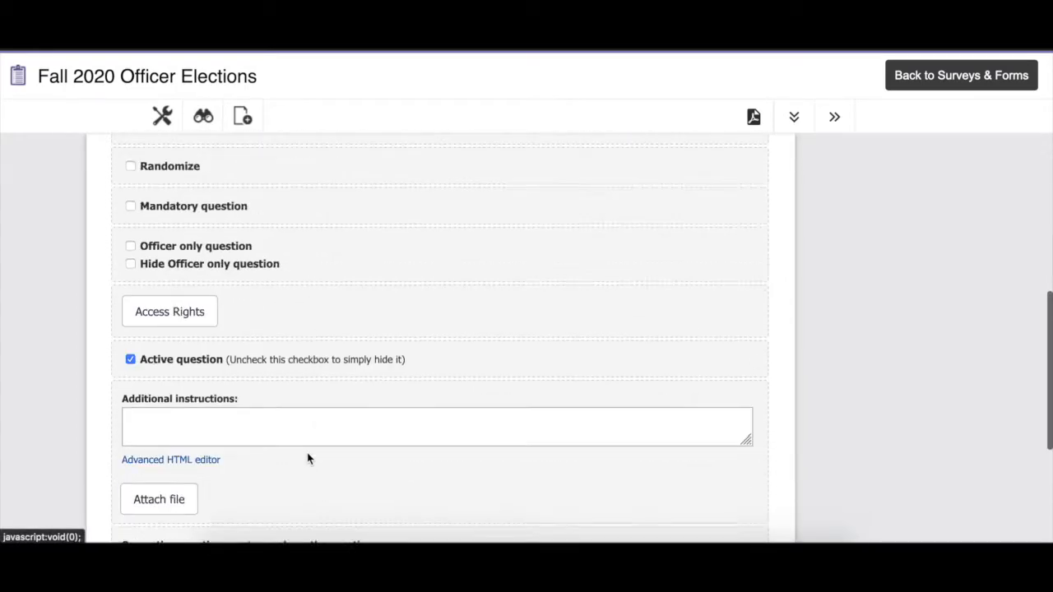
click(743, 399)
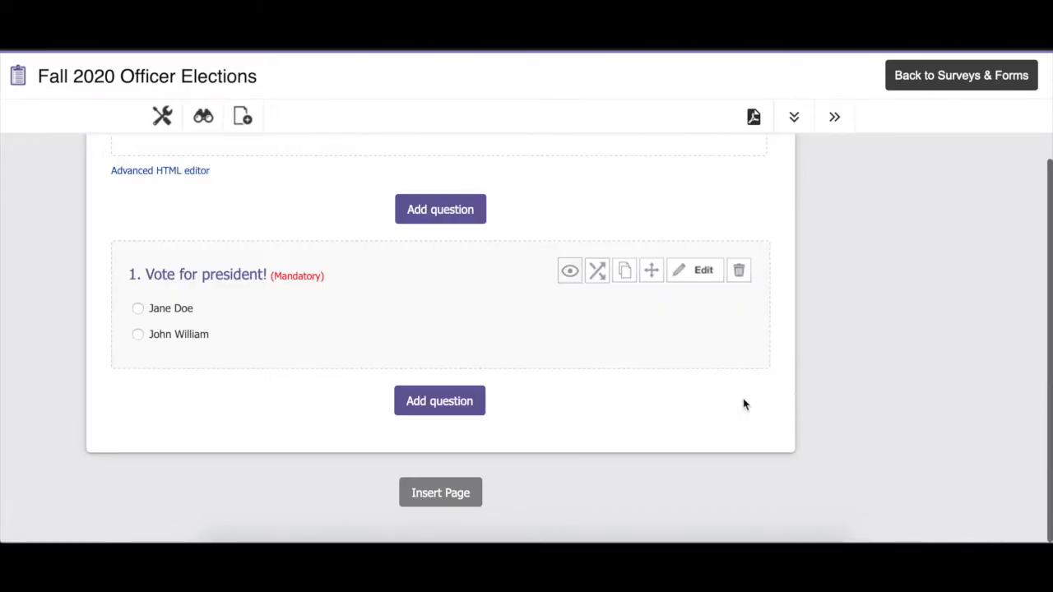
Open the election's survey settings and review the basic information options through to the quiz configuration
scroll(434, 319, up, 1)
scroll(435, 320, up, 2)
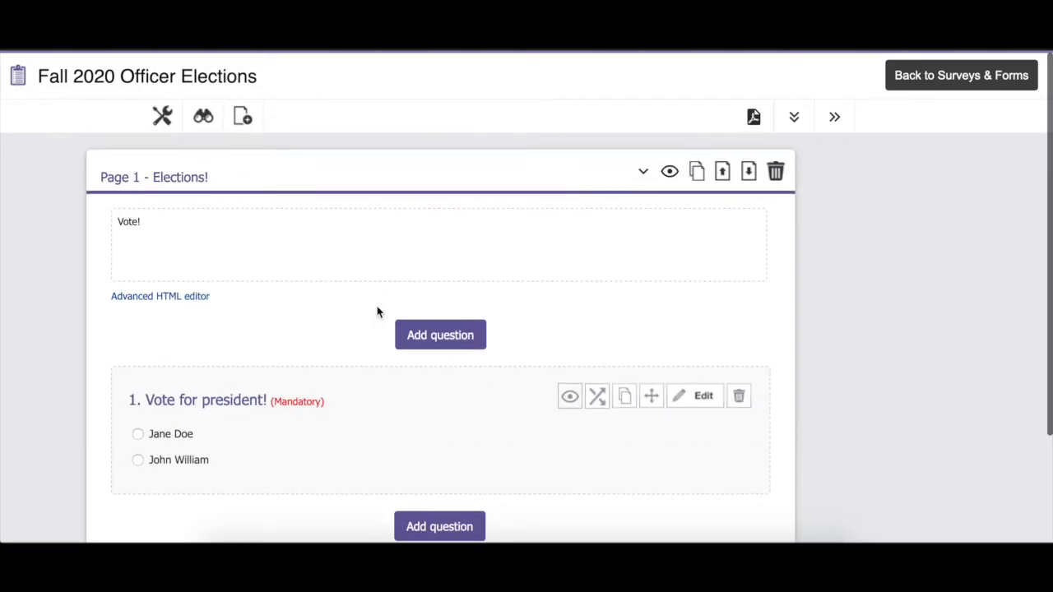
click(162, 116)
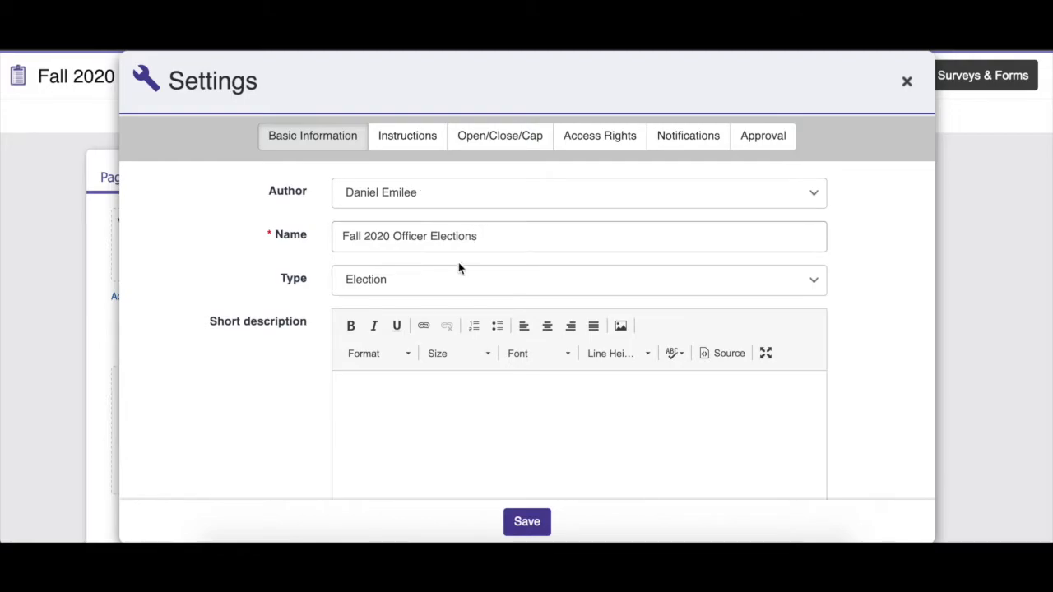
scroll(431, 289, down, 5)
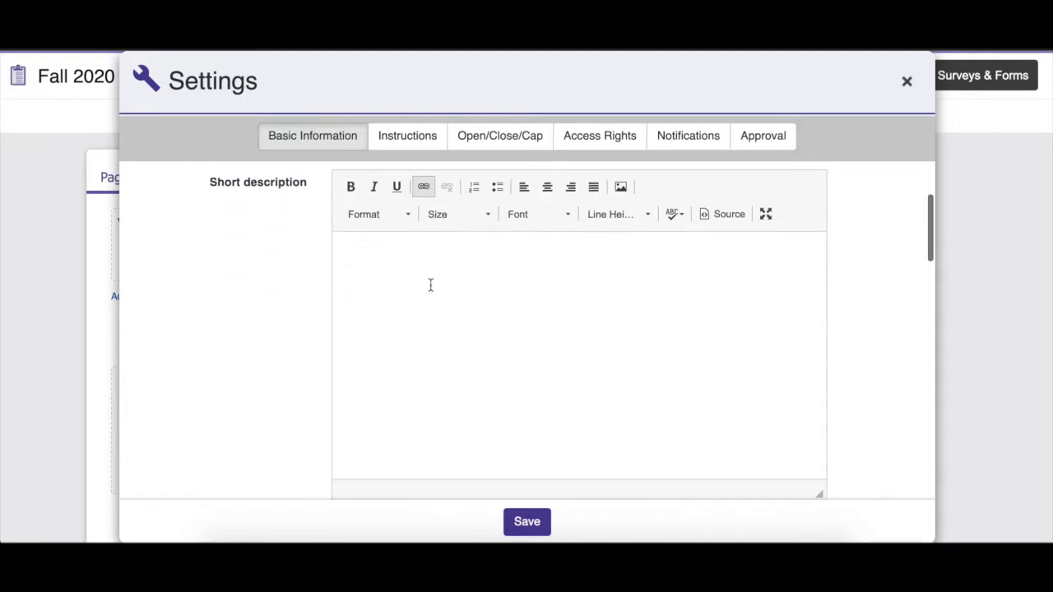
scroll(427, 317, down, 5)
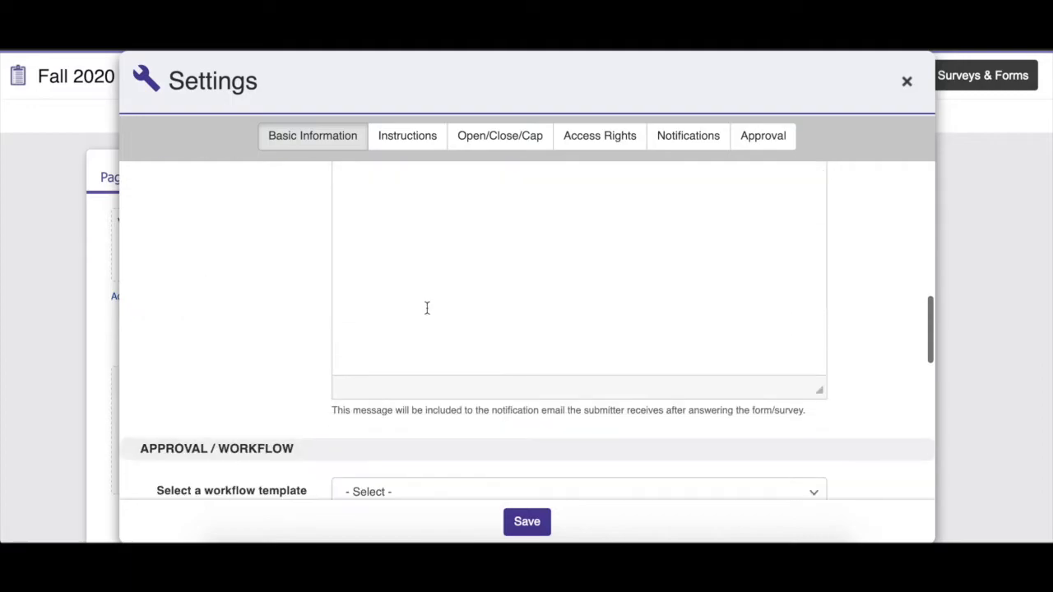
scroll(427, 312, down, 6)
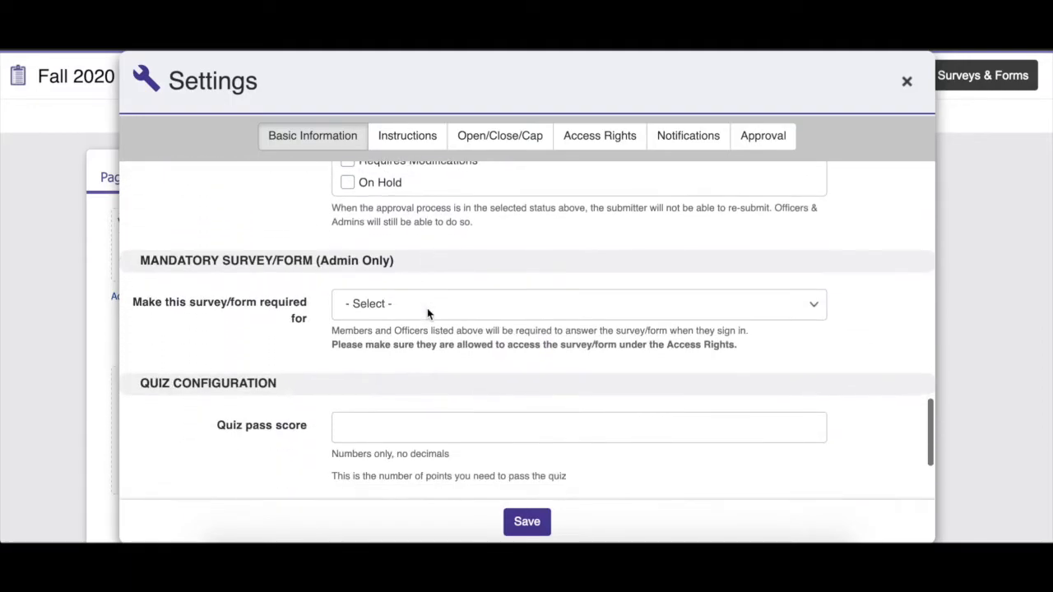
scroll(427, 314, down, 1)
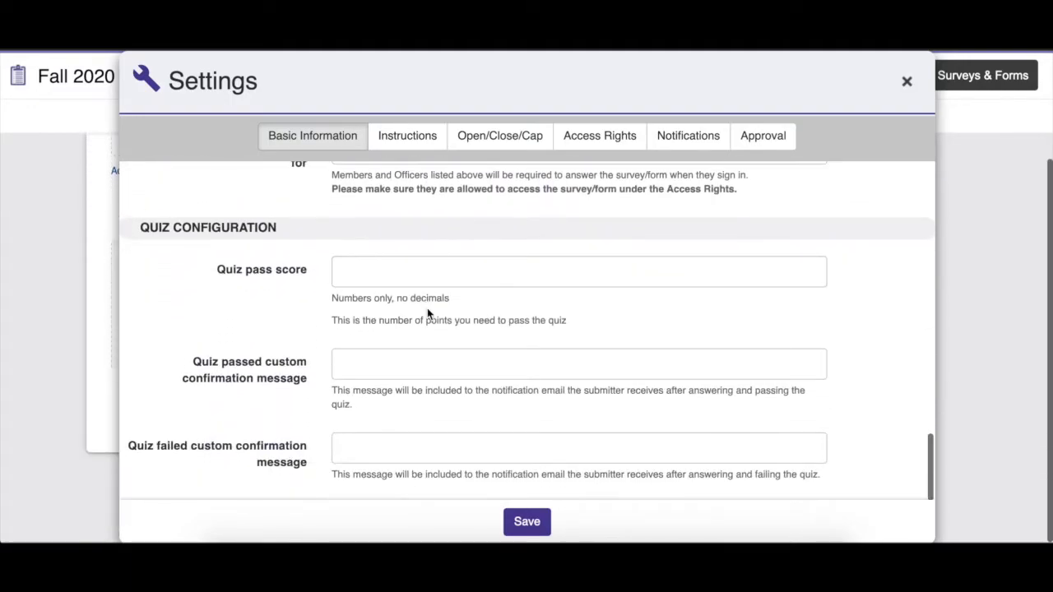
Set the election's open date to 29 Oct 20 and its open time to 11:00 AM
click(507, 137)
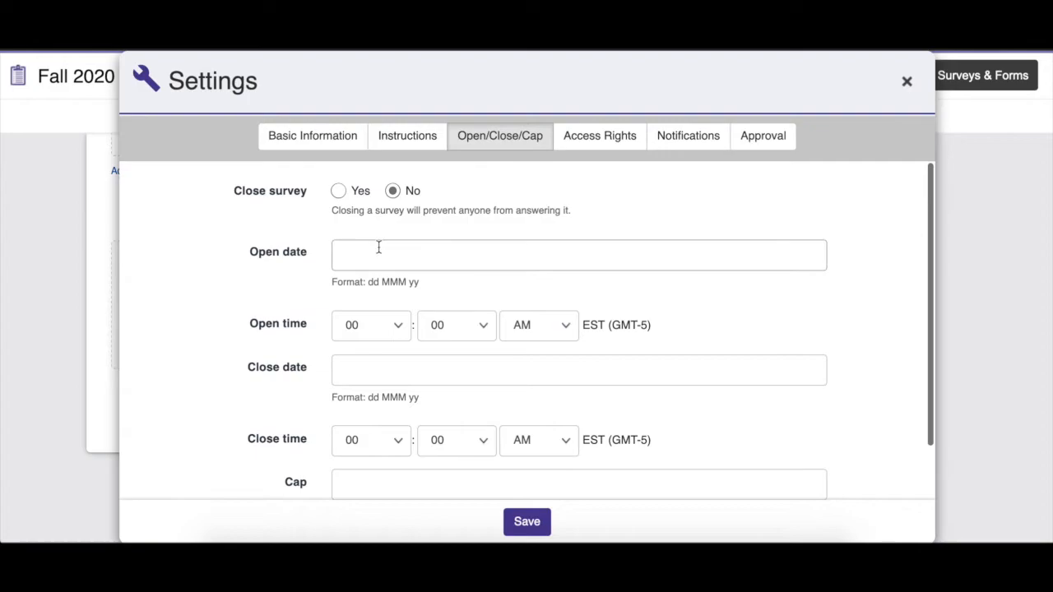
click(381, 252)
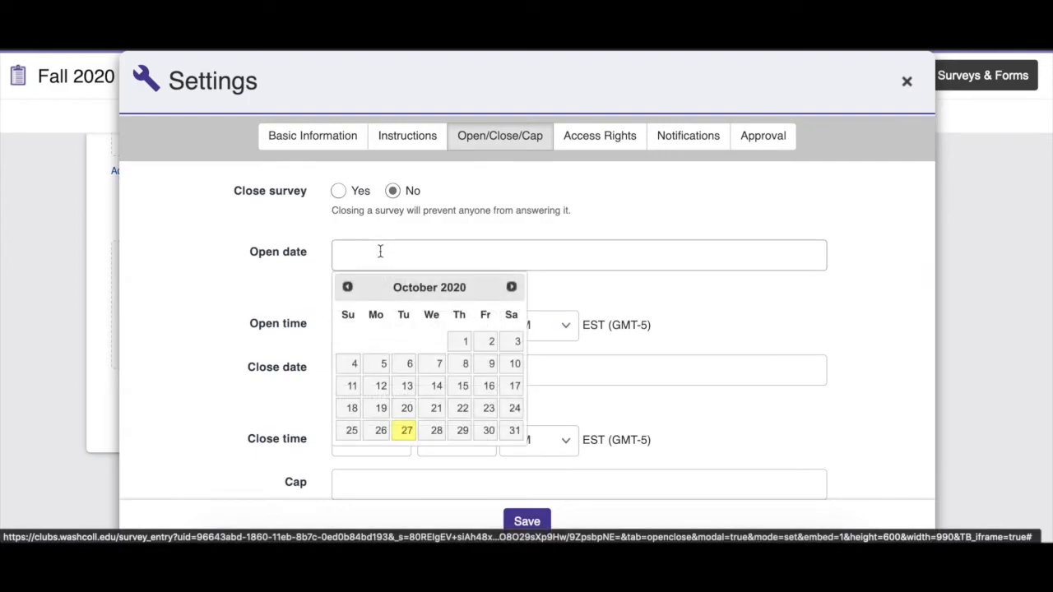
click(462, 432)
click(362, 339)
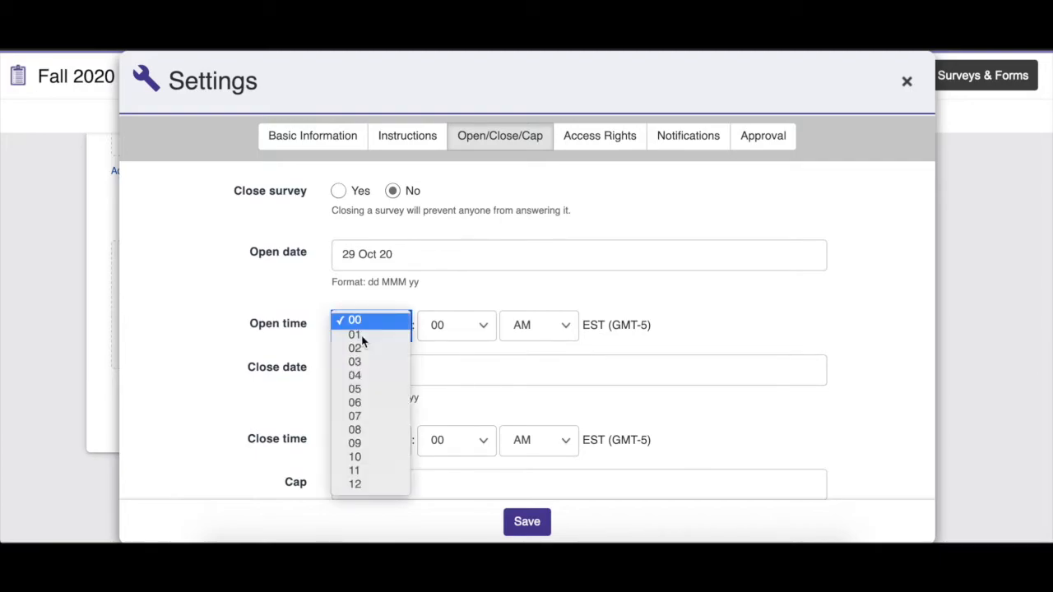
click(374, 470)
Set the election's close date to 01 Nov 20 and its close time to 11:00 AM
scroll(553, 336, down, 2)
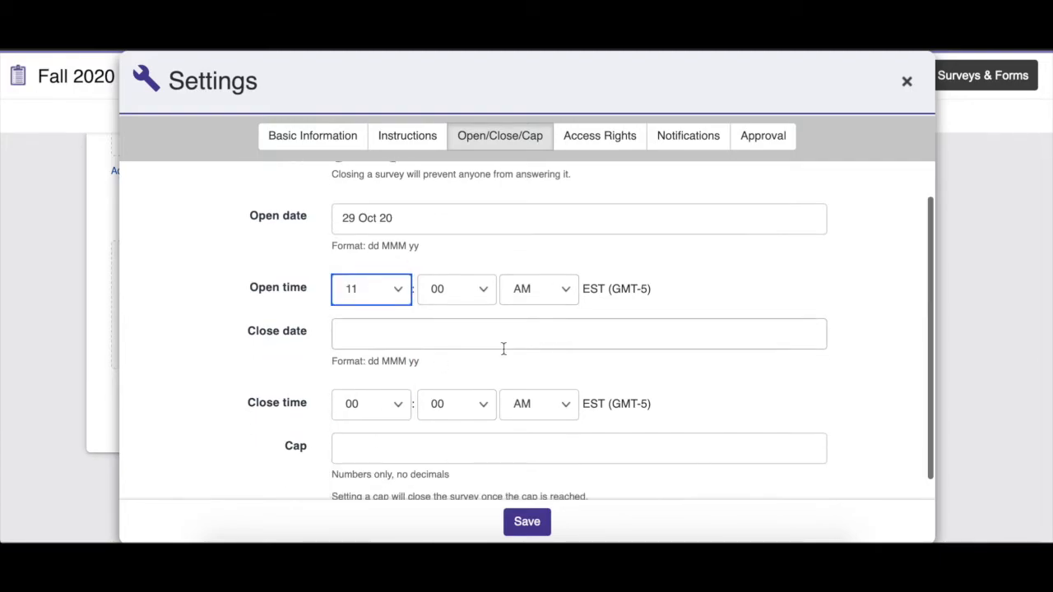
click(357, 334)
scroll(522, 423, down, 1)
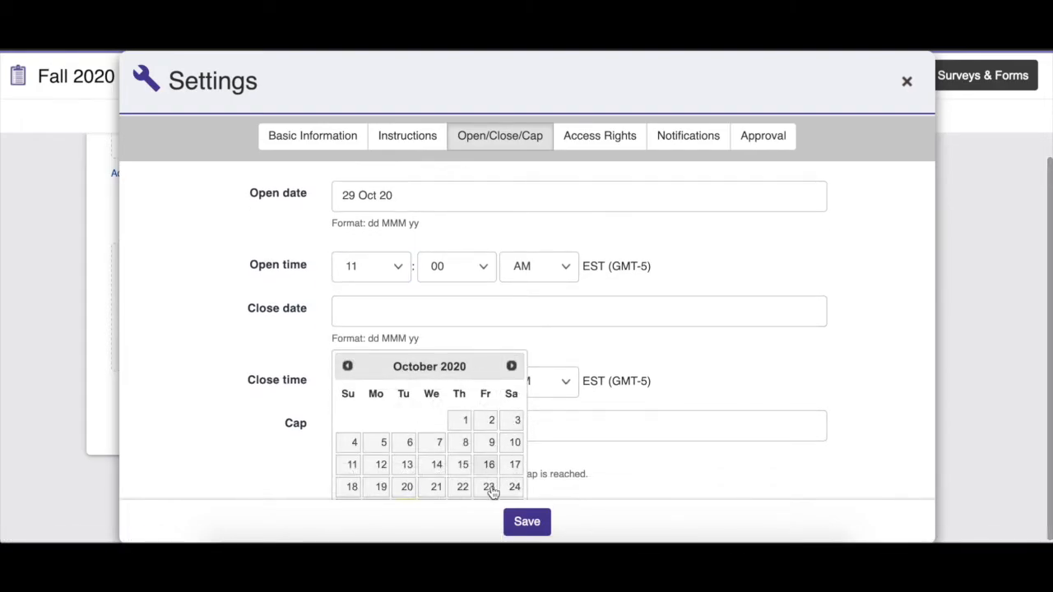
click(511, 366)
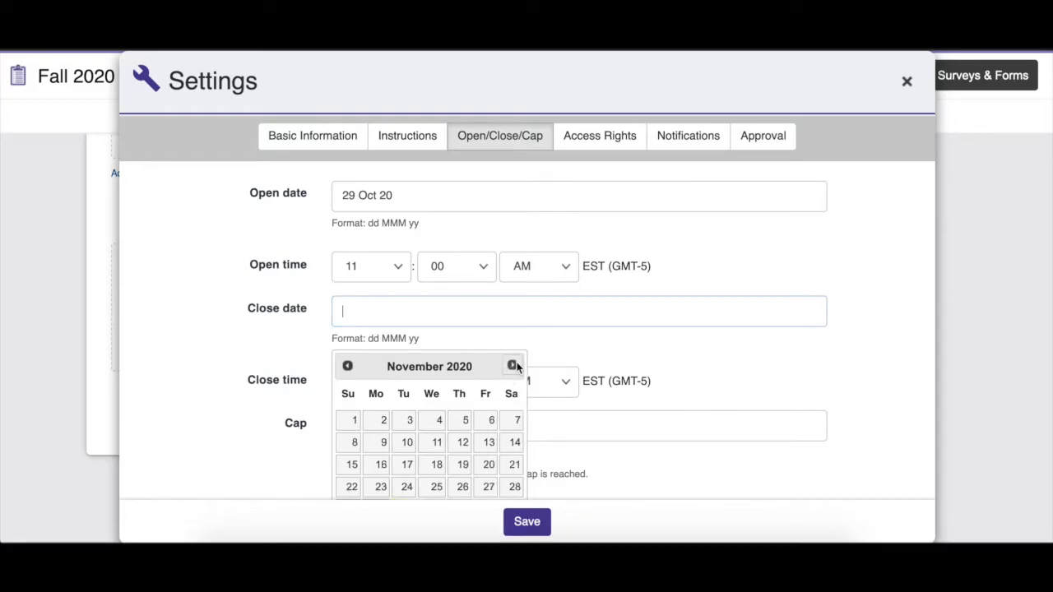
click(349, 421)
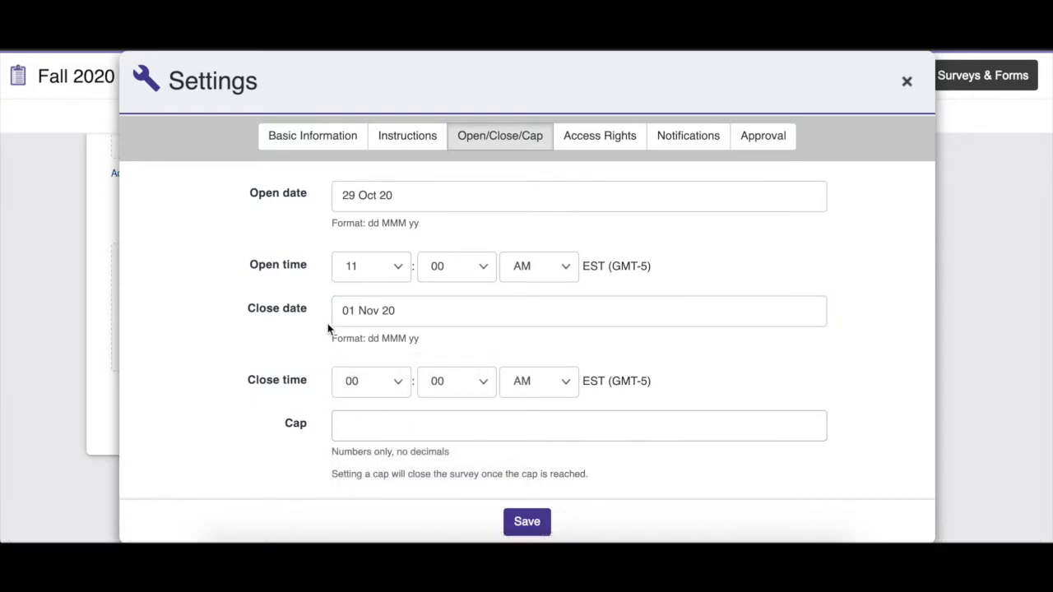
click(380, 382)
click(371, 343)
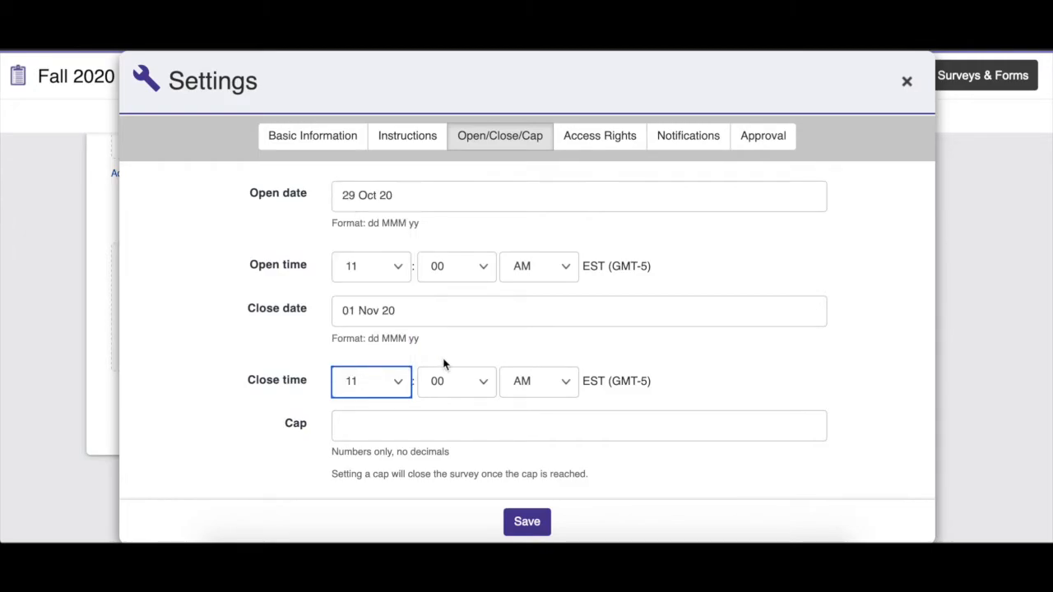
Review the voting schedule and save the open and close settings before leaving them
scroll(474, 259, up, 1)
scroll(474, 260, down, 1)
click(678, 143)
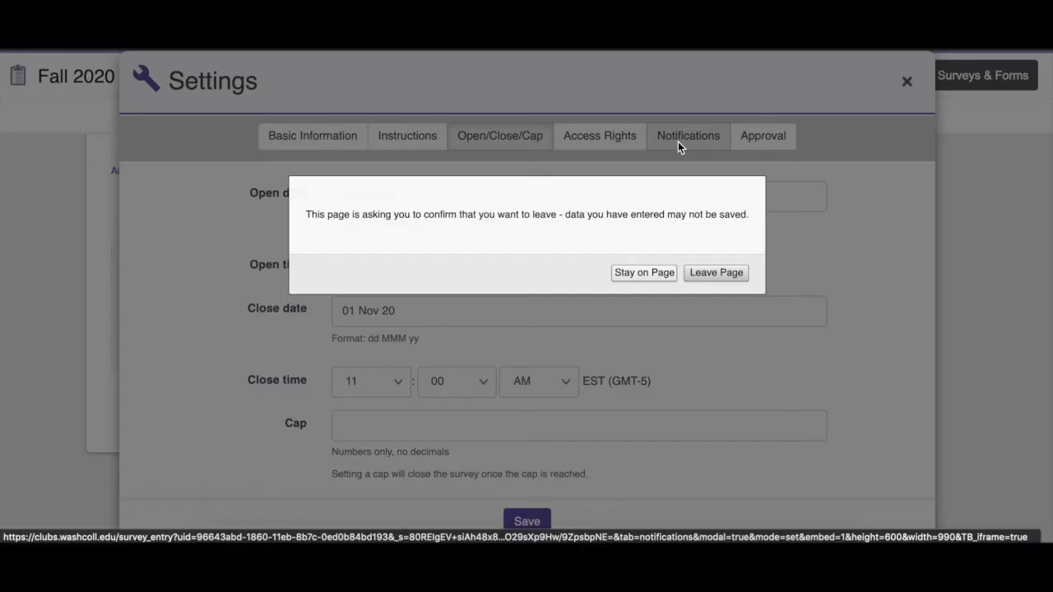
click(644, 274)
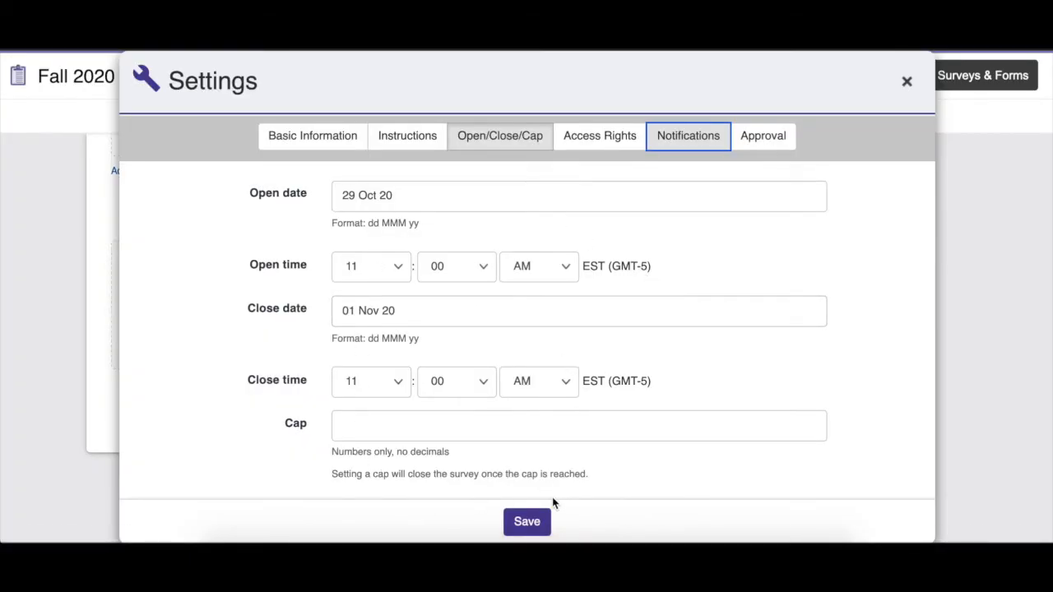
click(531, 524)
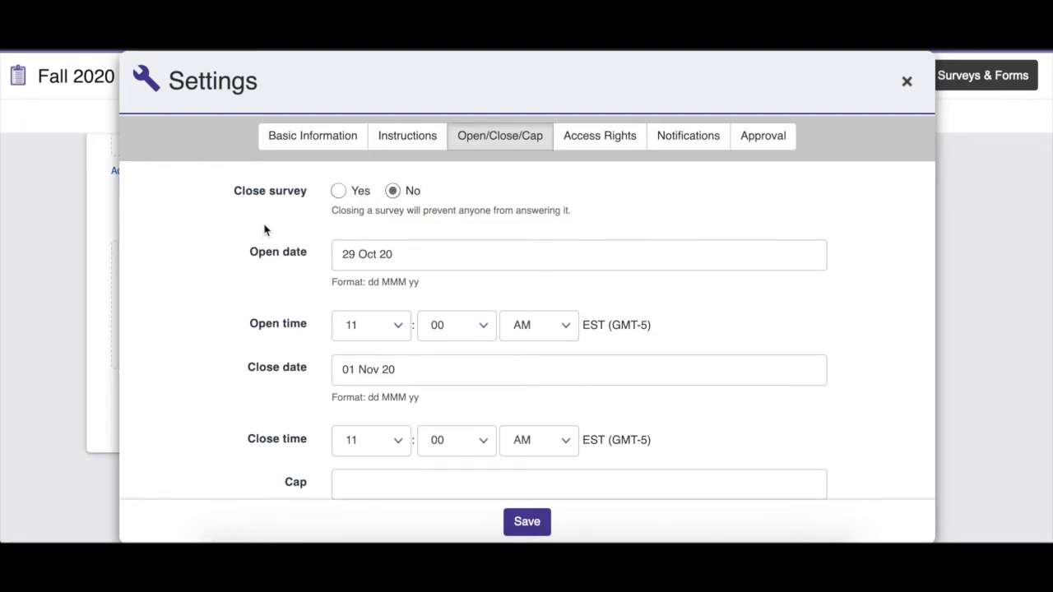
Review the notification settings, from the officers notified upon submission to the approval and on-hold messages
click(689, 139)
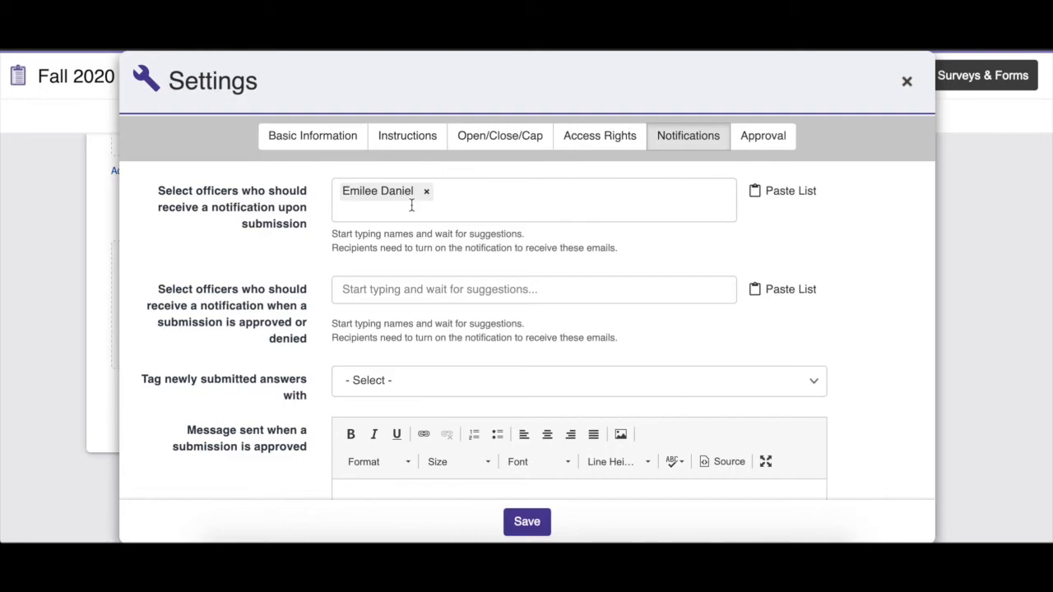
scroll(238, 337, down, 5)
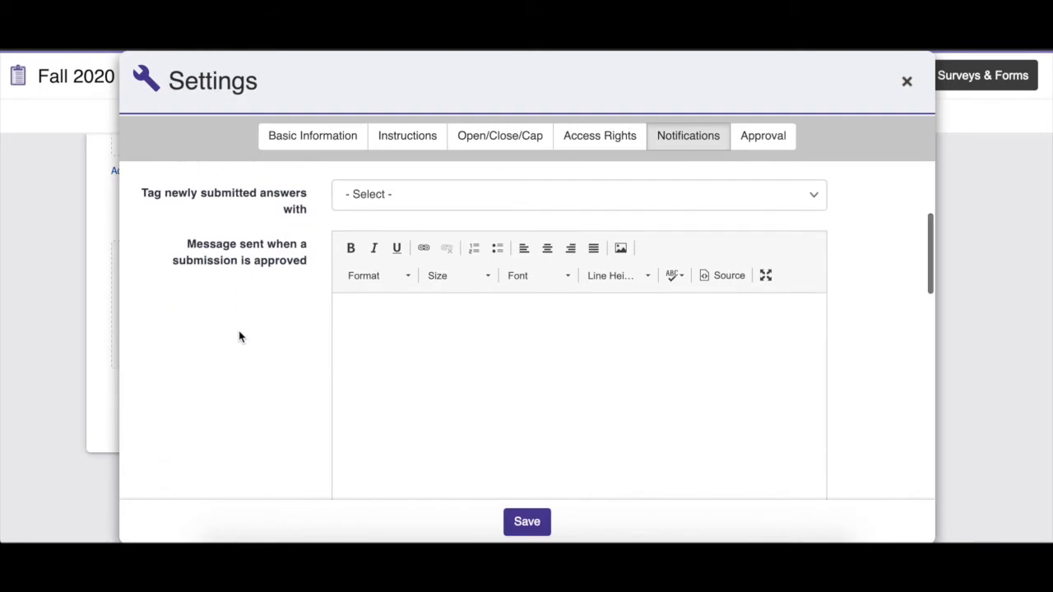
scroll(238, 336, down, 5)
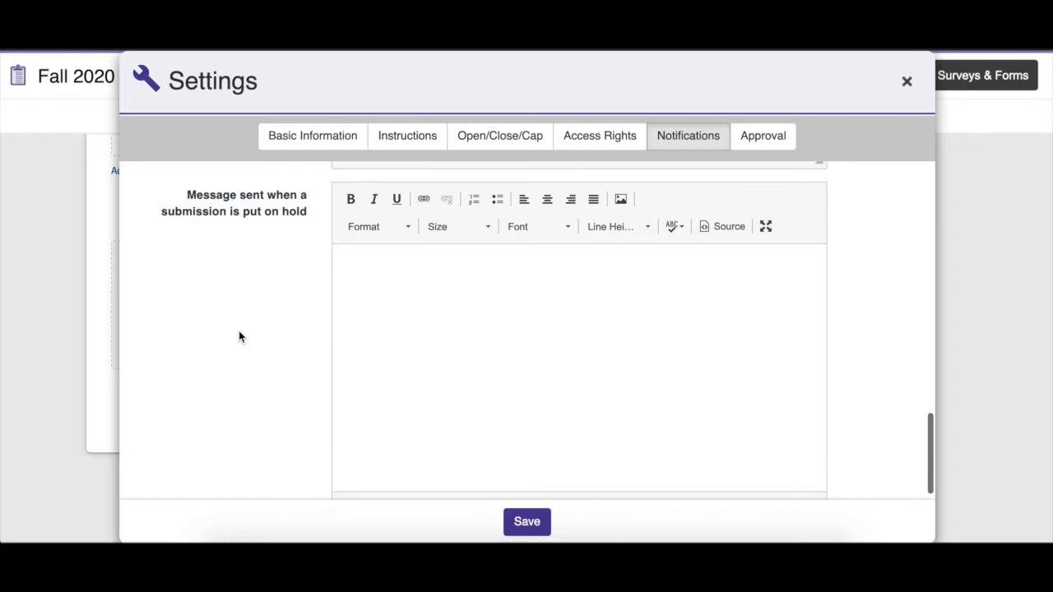
Enable anonymous answers in the election's access rights, save the change and close the settings
click(601, 142)
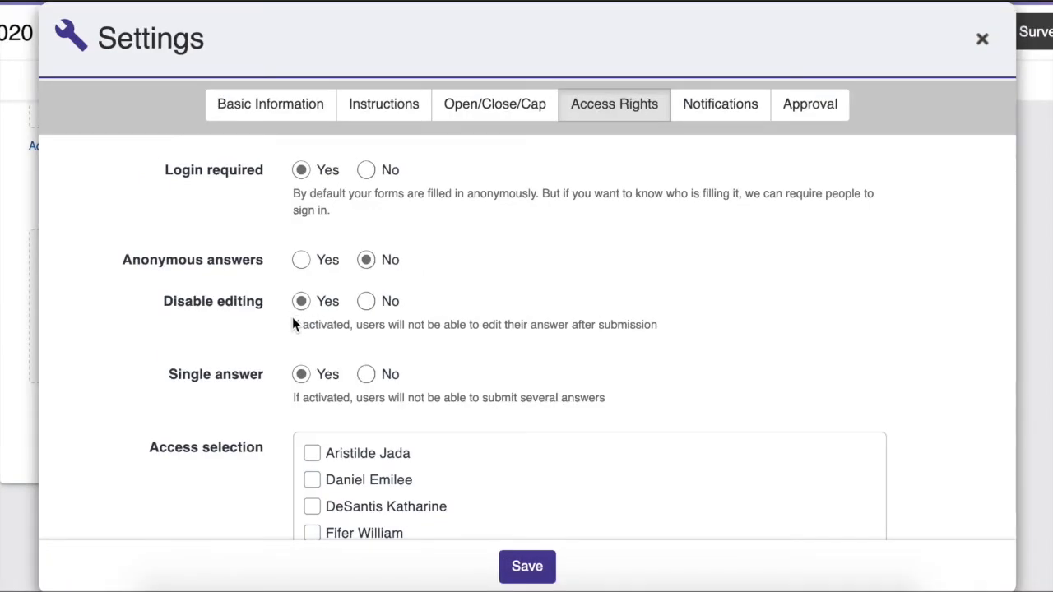
click(301, 262)
scroll(301, 266, down, 3)
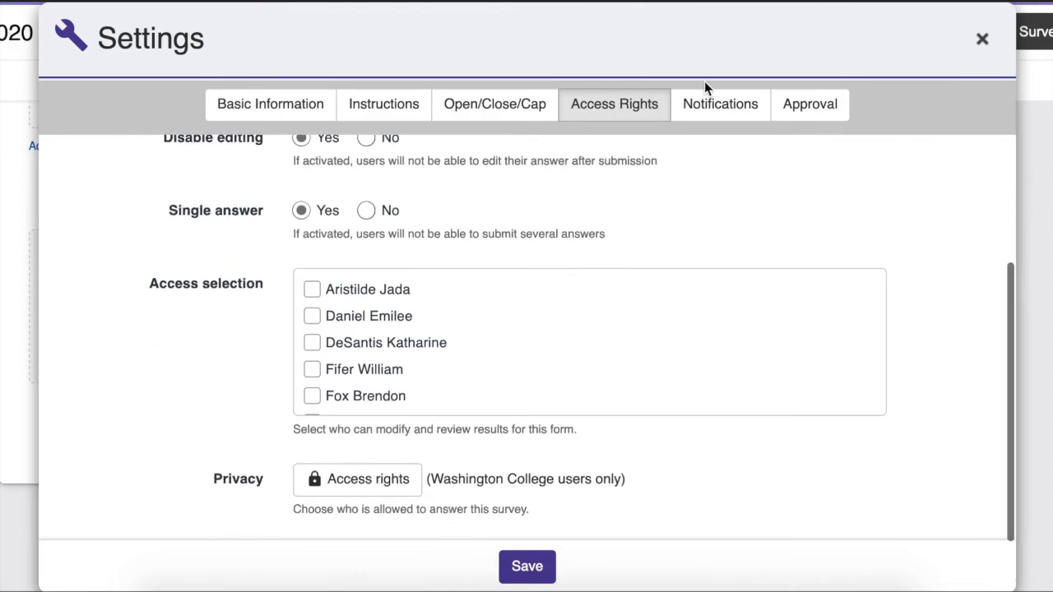
click(523, 564)
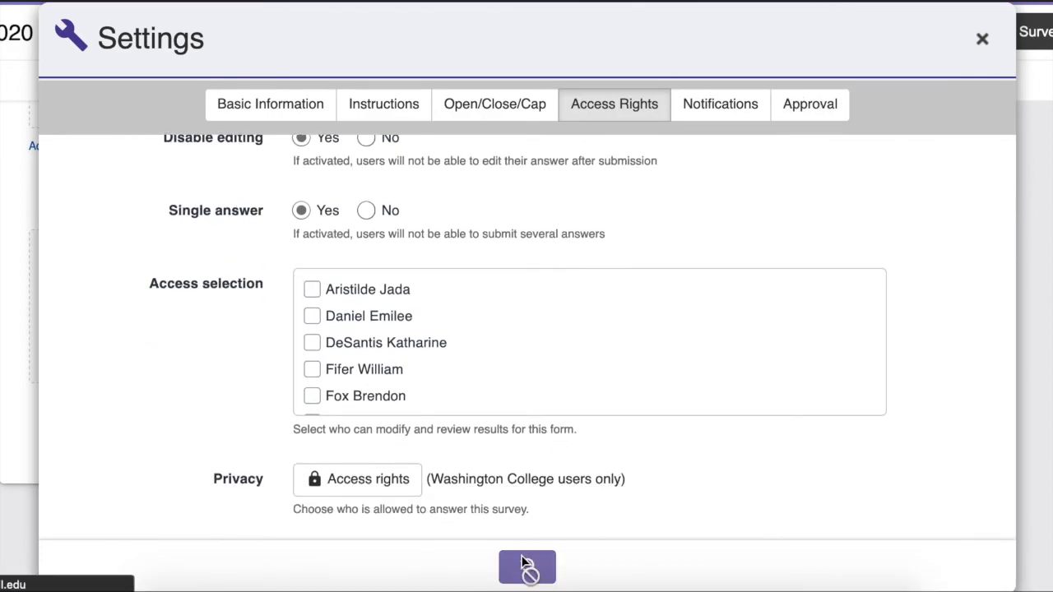
click(982, 40)
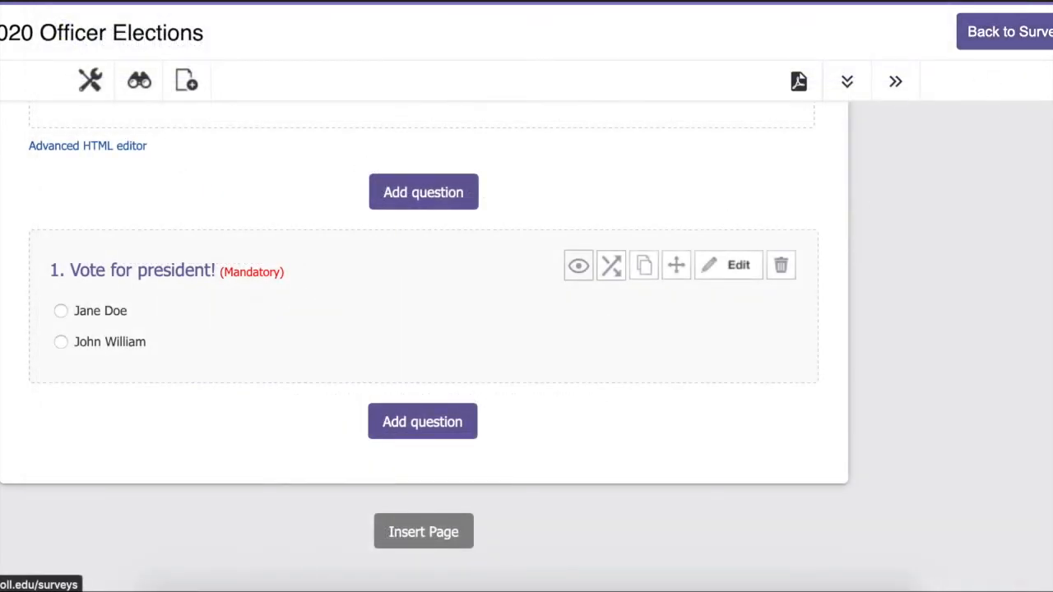
Preview the Fall 2020 Officer Elections ballot as voters see it
scroll(700, 258, up, 3)
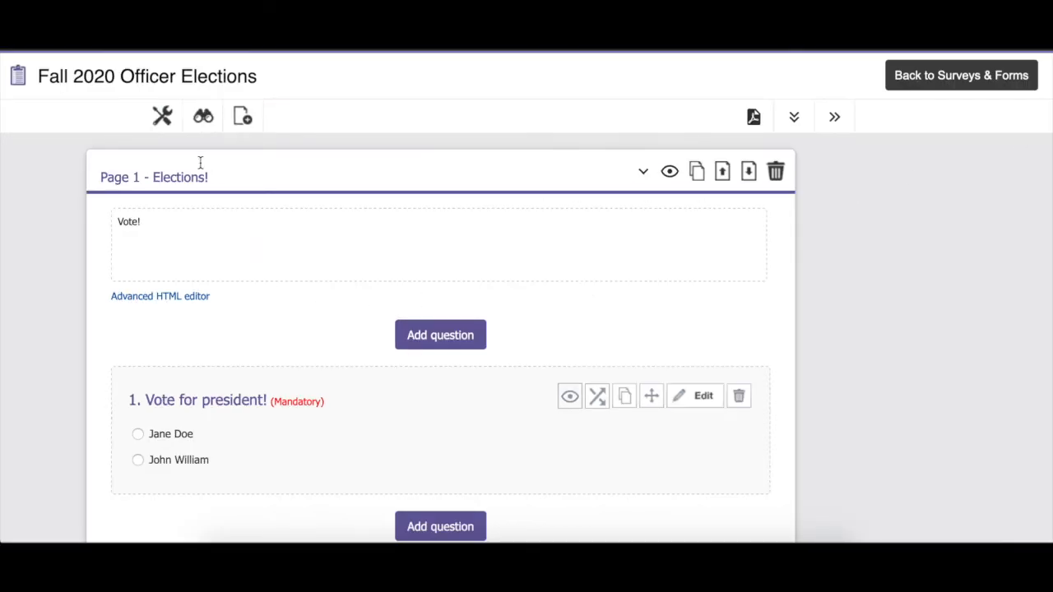
click(201, 120)
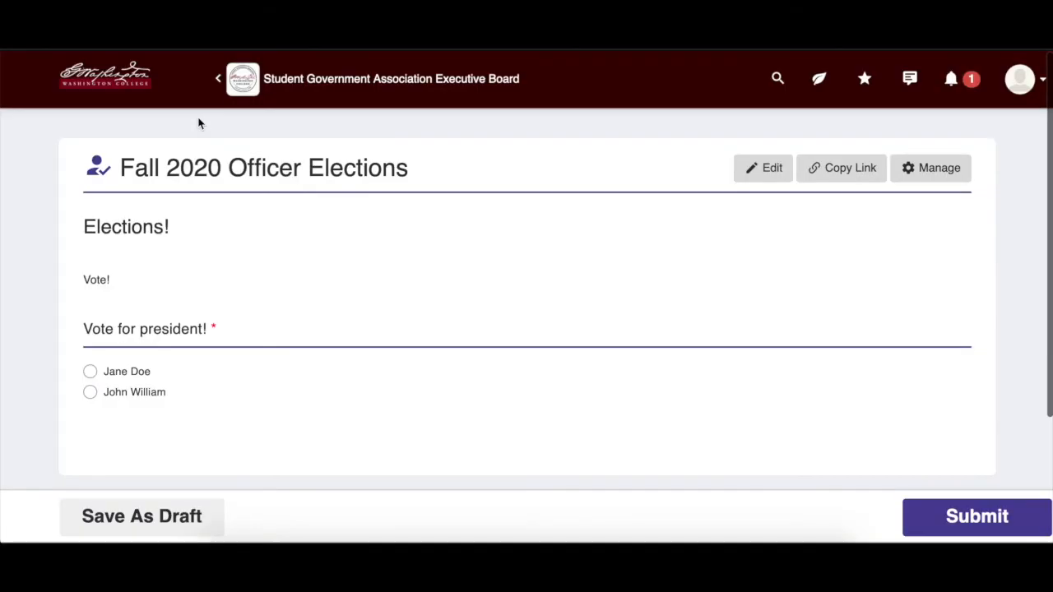
scroll(311, 276, down, 2)
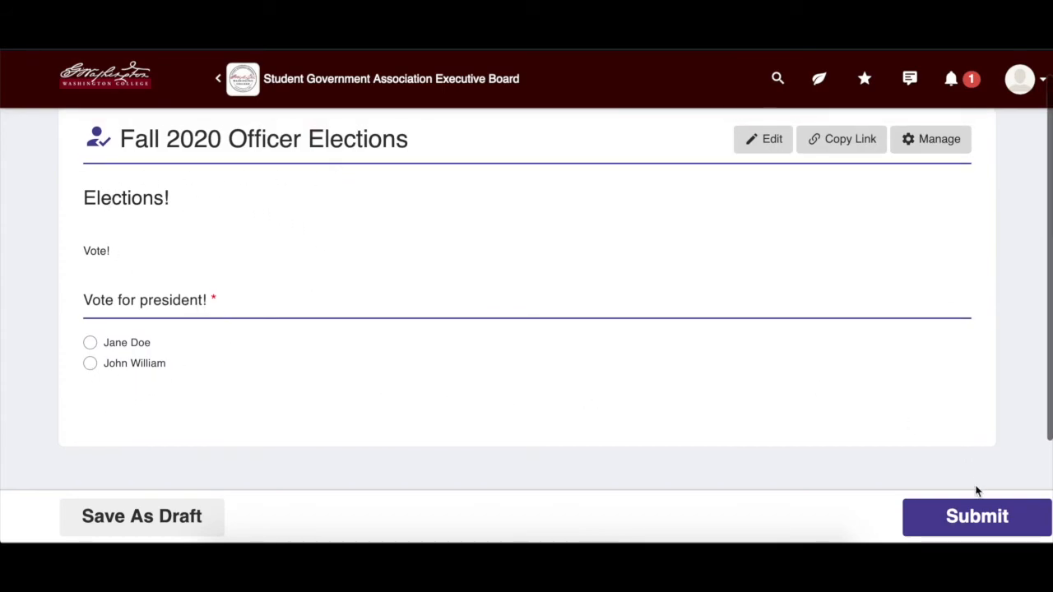
Return to the group's list of surveys and forms and view the submissions to Fall 2020 Officer Elections
click(346, 103)
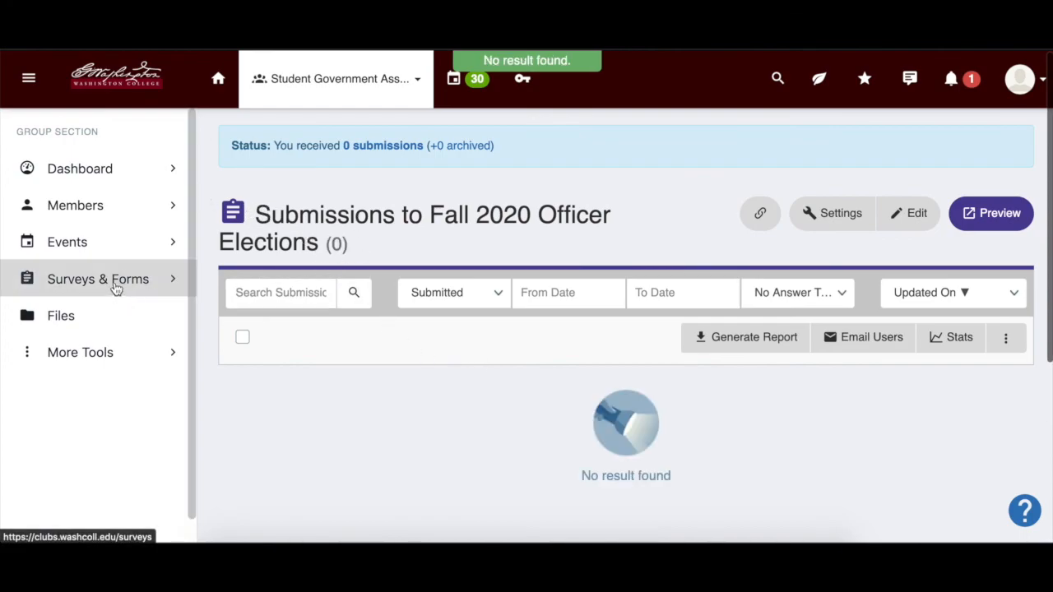
click(116, 283)
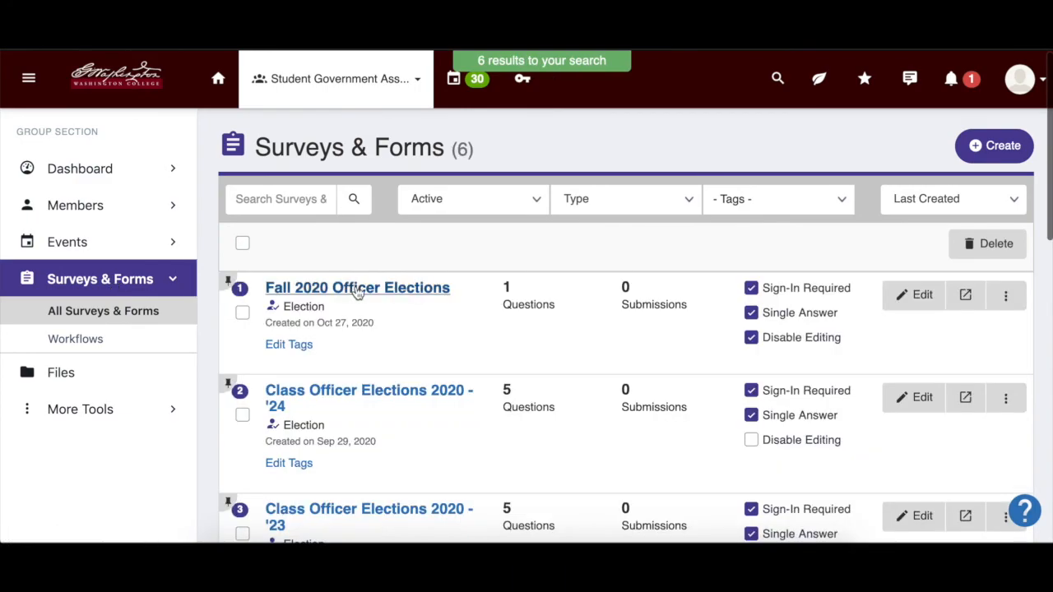
click(358, 290)
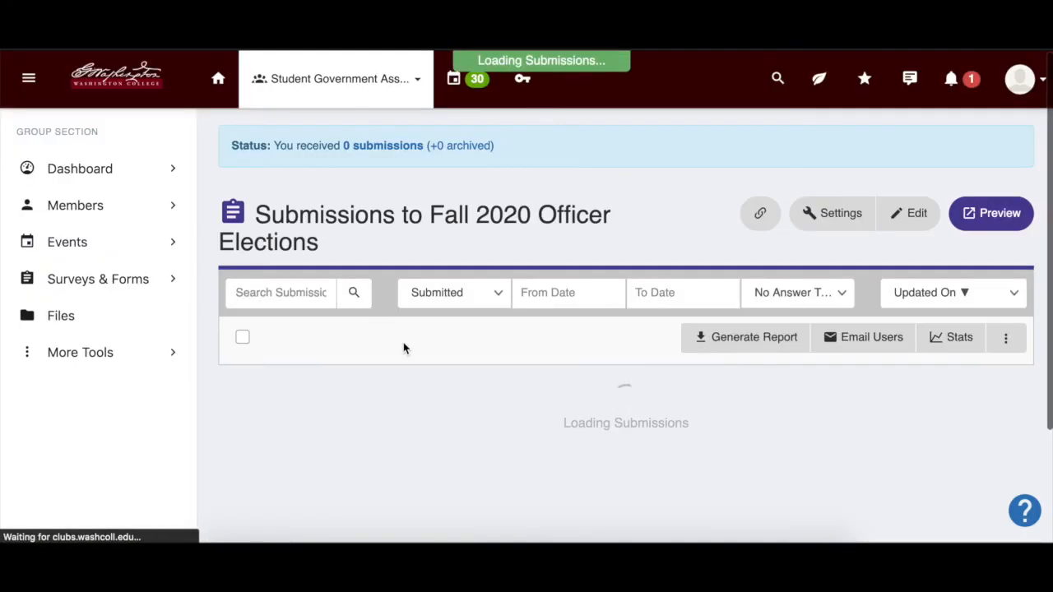
scroll(403, 348, down, 1)
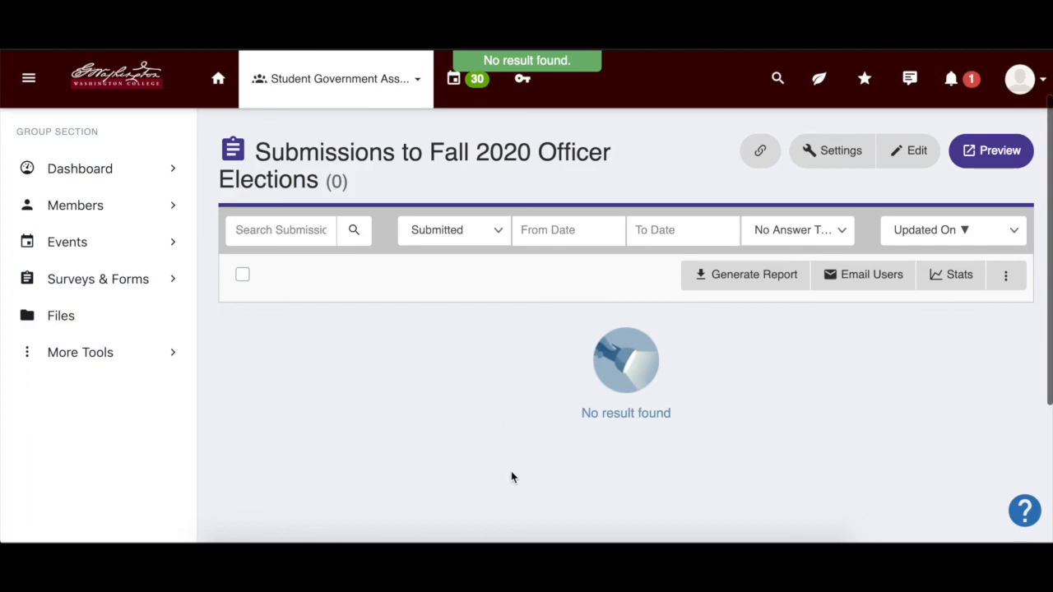